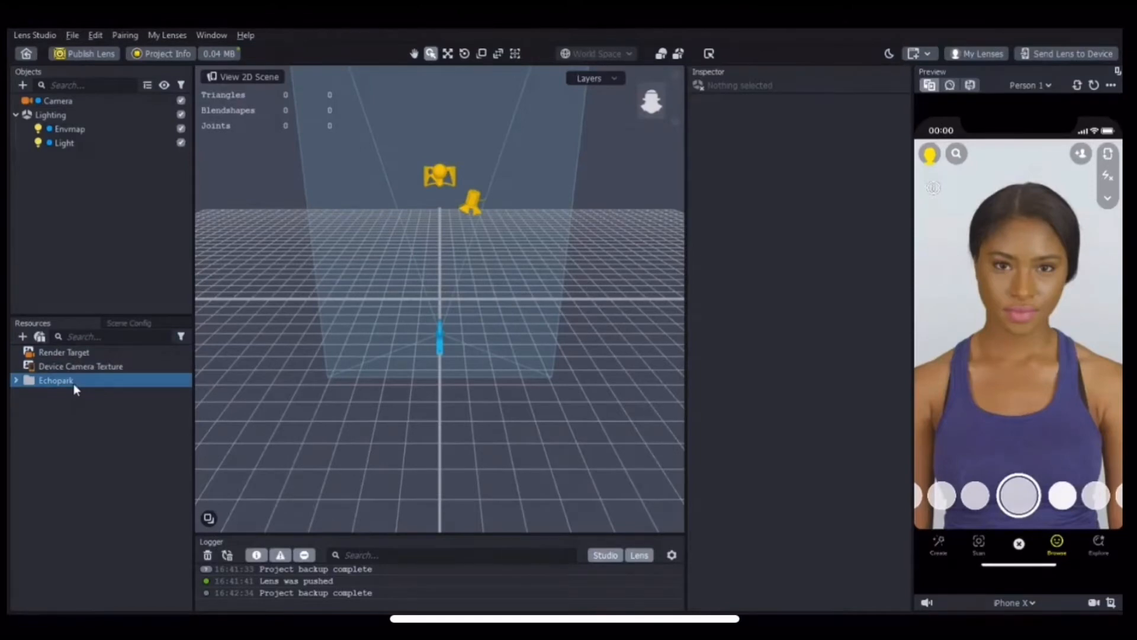
Delete the Echopark folder from the resources and import the lens assets, including kira3 pic, DS-DIGIB, Edge detection, faceMeshMask, grain 2 and Graph Empty 1
{"action": "key", "text": "Delete"}
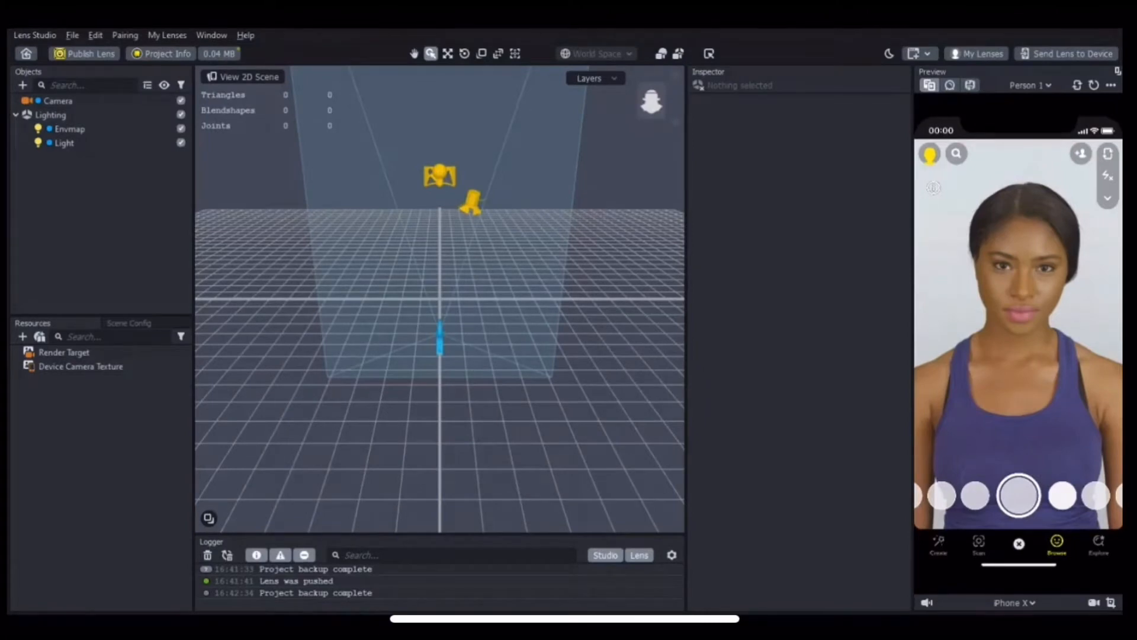
{"action": "left_click", "coordinate": [406, 580]}
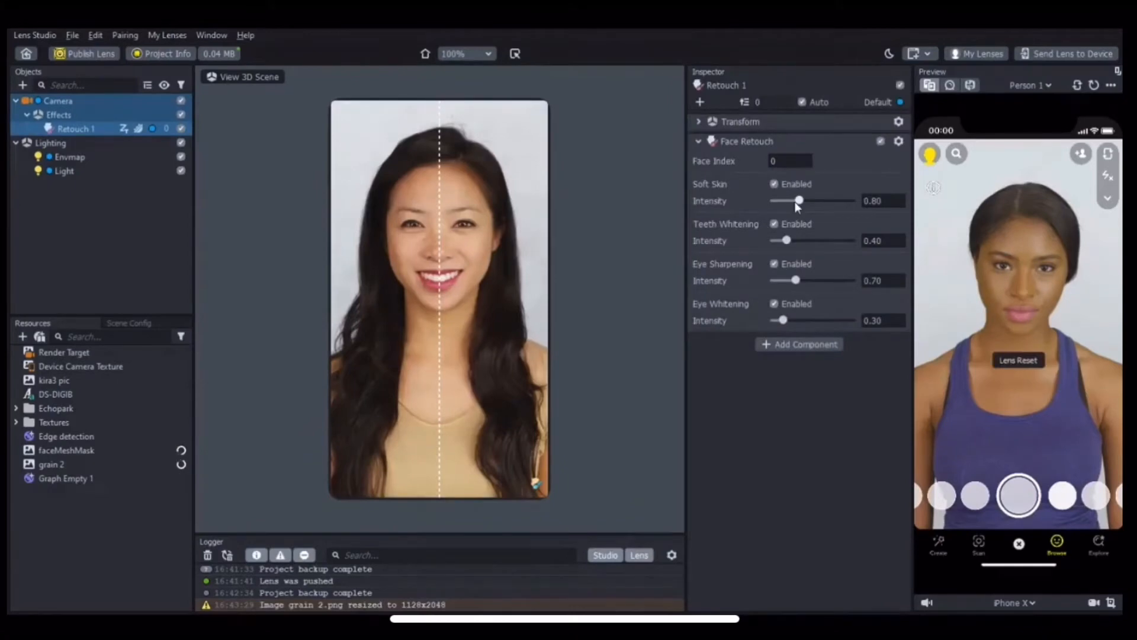
Raise the Face Retouch intensities, with Soft Skin at 1.40 and Teeth Whitening at 0.70, and slightly increase Eye Sharpening and Eye Whitening
{"action": "left_click_drag", "start_coordinate": [795, 202], "coordinate": [819, 205]}
{"action": "left_click_drag", "start_coordinate": [787, 242], "coordinate": [808, 279]}
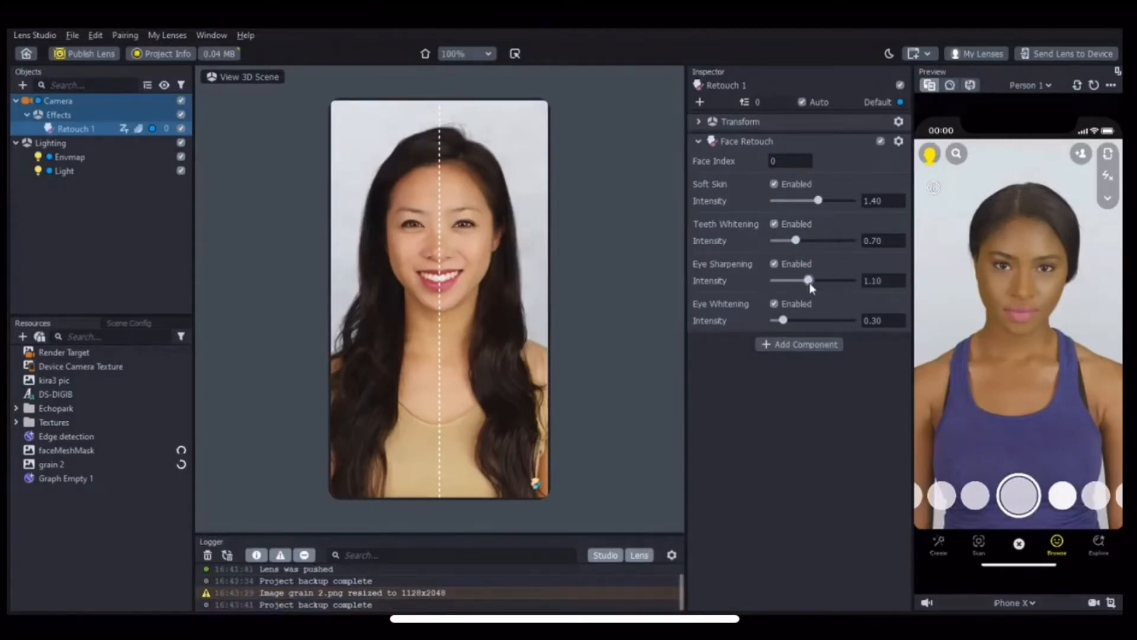
{"action": "left_click_drag", "start_coordinate": [788, 318], "coordinate": [795, 322]}
{"action": "left_click_drag", "start_coordinate": [808, 282], "coordinate": [801, 282]}
Add a screen image under a new orthographic camera and rename its full frame region to "edge"
{"action": "left_click", "coordinate": [18, 230]}
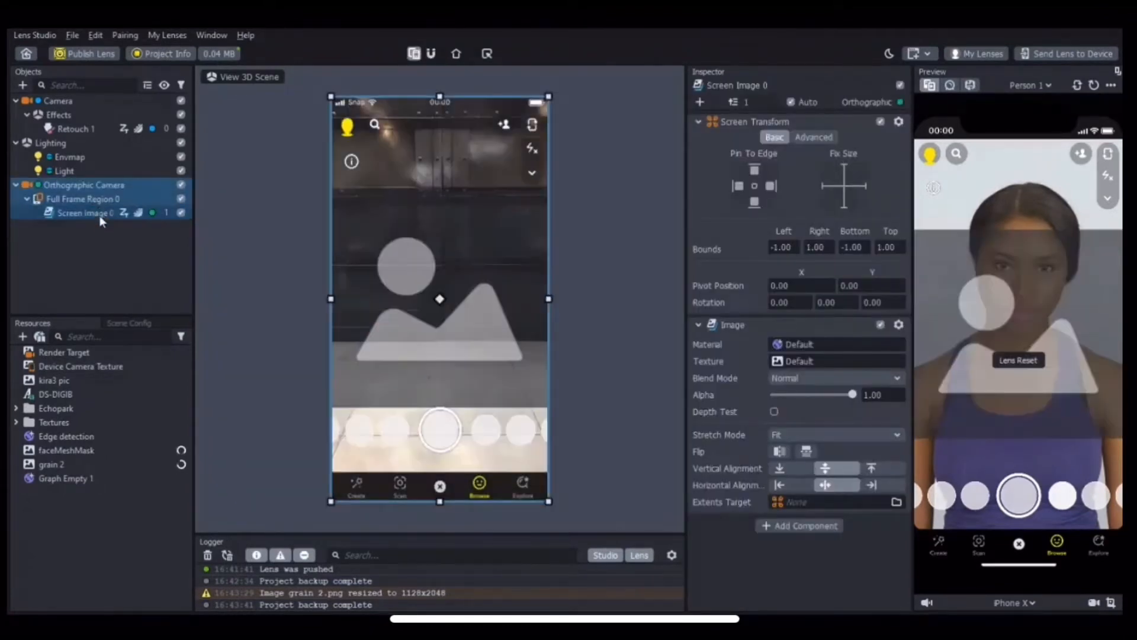
{"action": "left_click", "coordinate": [97, 231]}
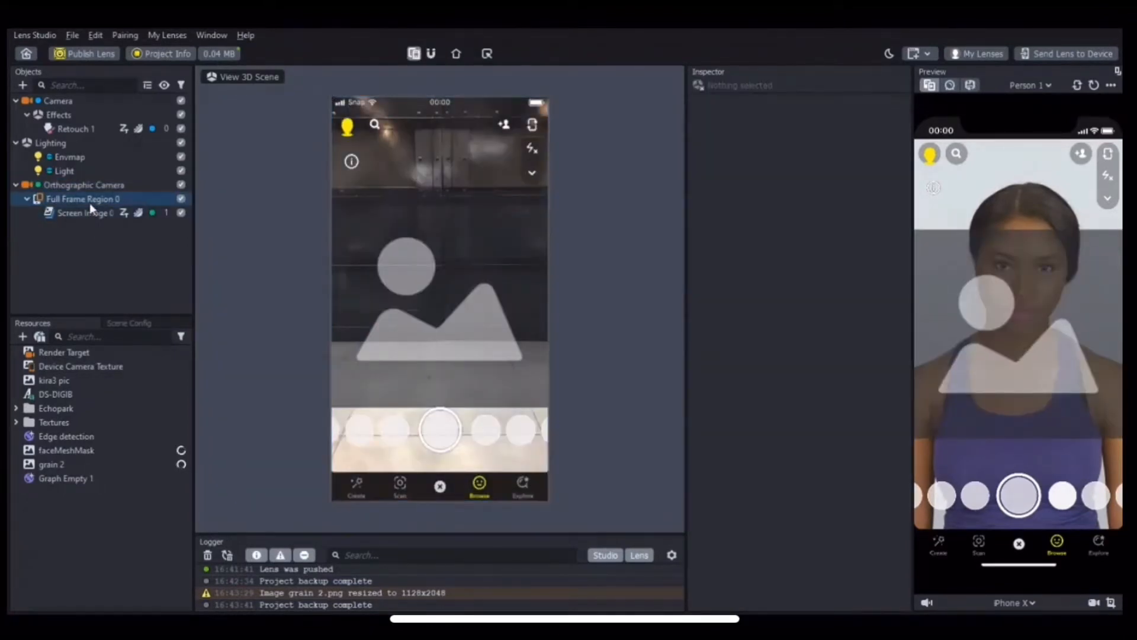
{"action": "double_click", "coordinate": [90, 202]}
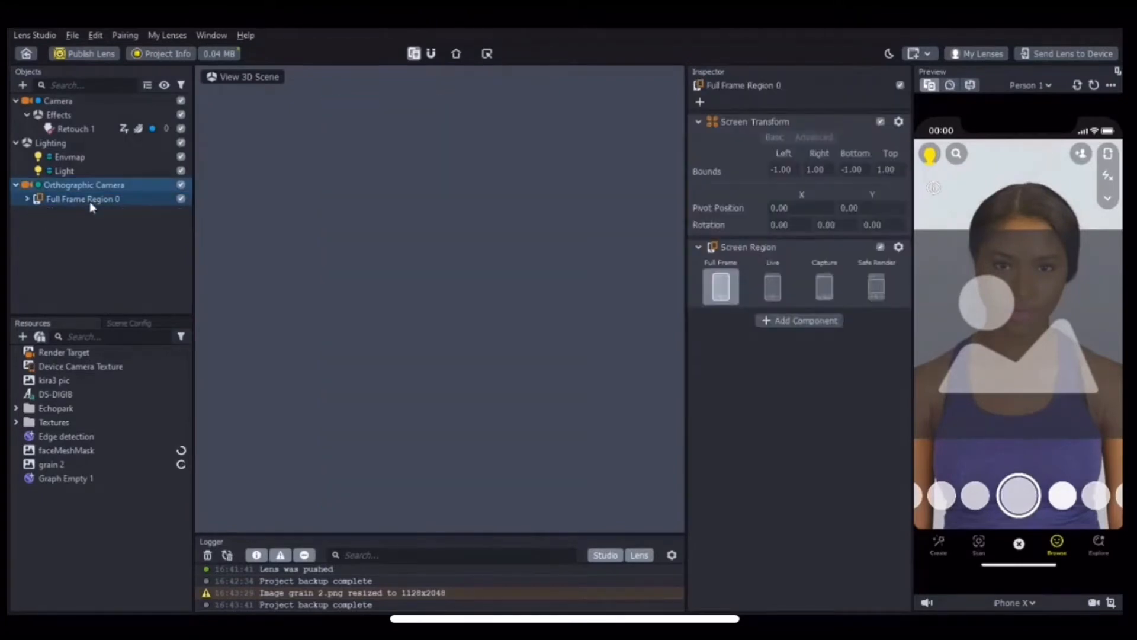
{"action": "double_click", "coordinate": [90, 202]}
{"action": "double_click", "coordinate": [90, 201]}
{"action": "left_click", "coordinate": [90, 201]}
{"action": "key", "text": "BackSpace"}
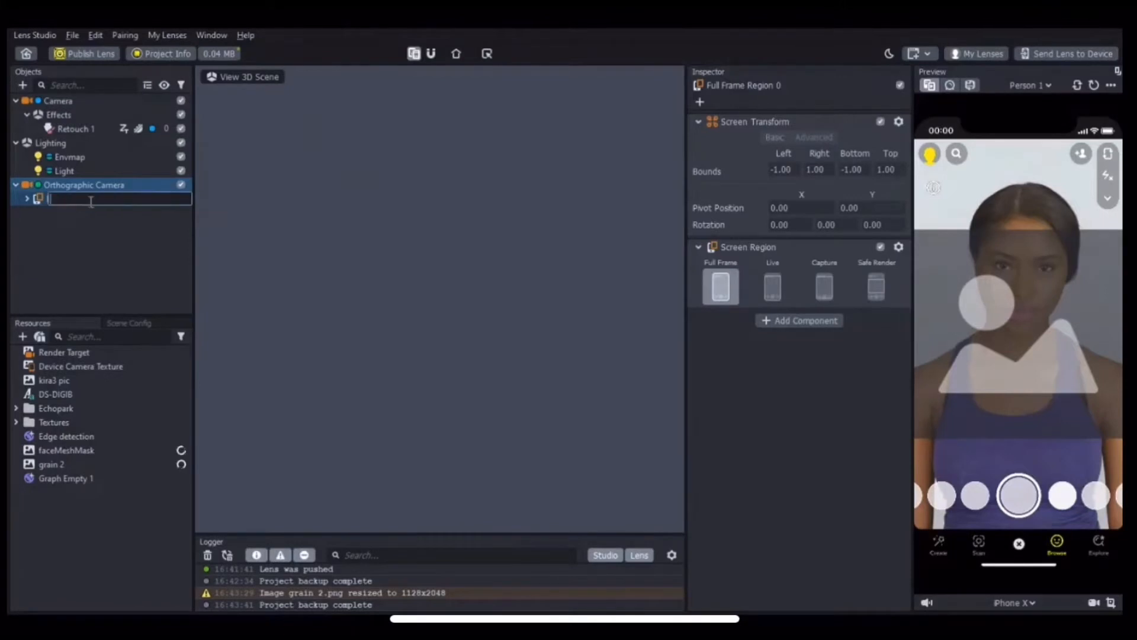
{"action": "type", "text": "edge"}
{"action": "key", "text": "Return"}
Assign the Edge detection material to the screen image under edge and set its stretch mode to Stretch
{"action": "left_click", "coordinate": [102, 231]}
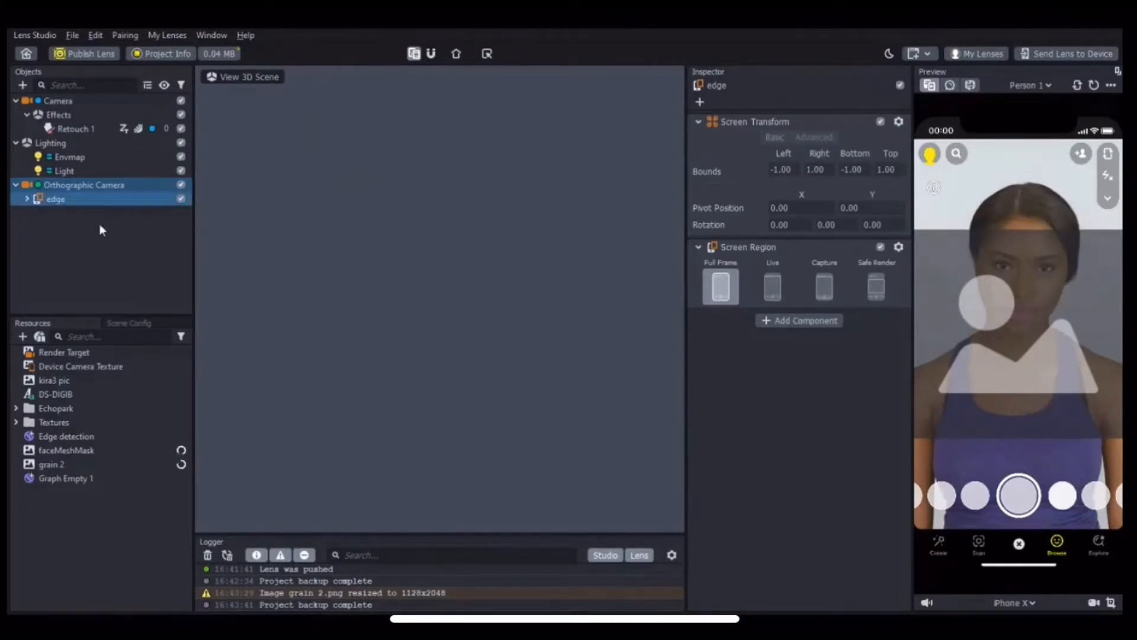
{"action": "left_click", "coordinate": [25, 199]}
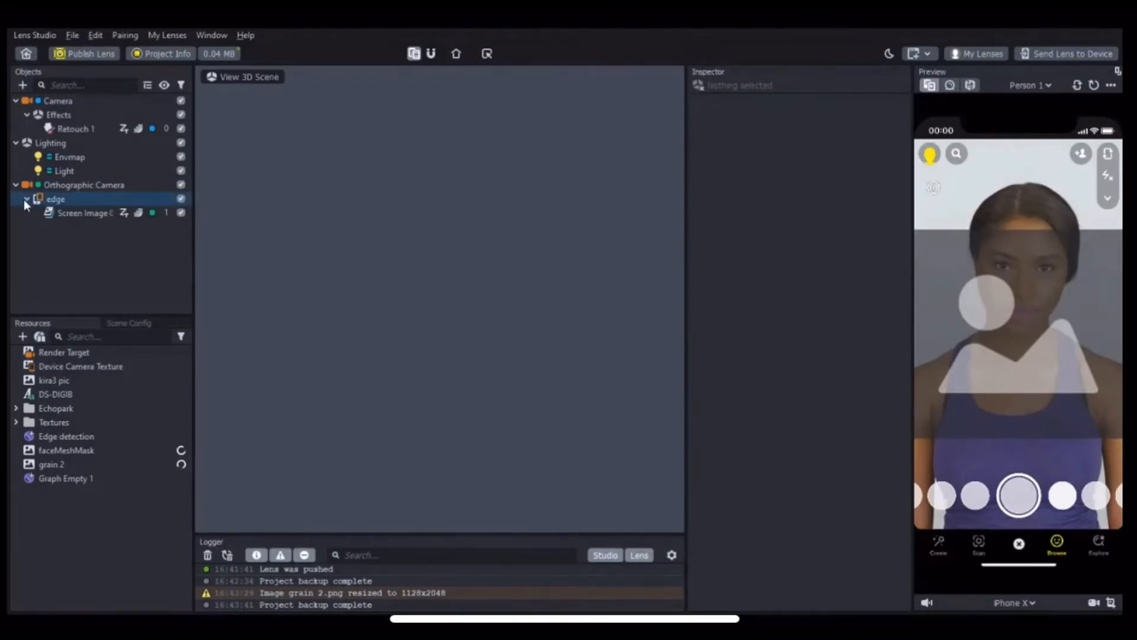
{"action": "left_click", "coordinate": [77, 215]}
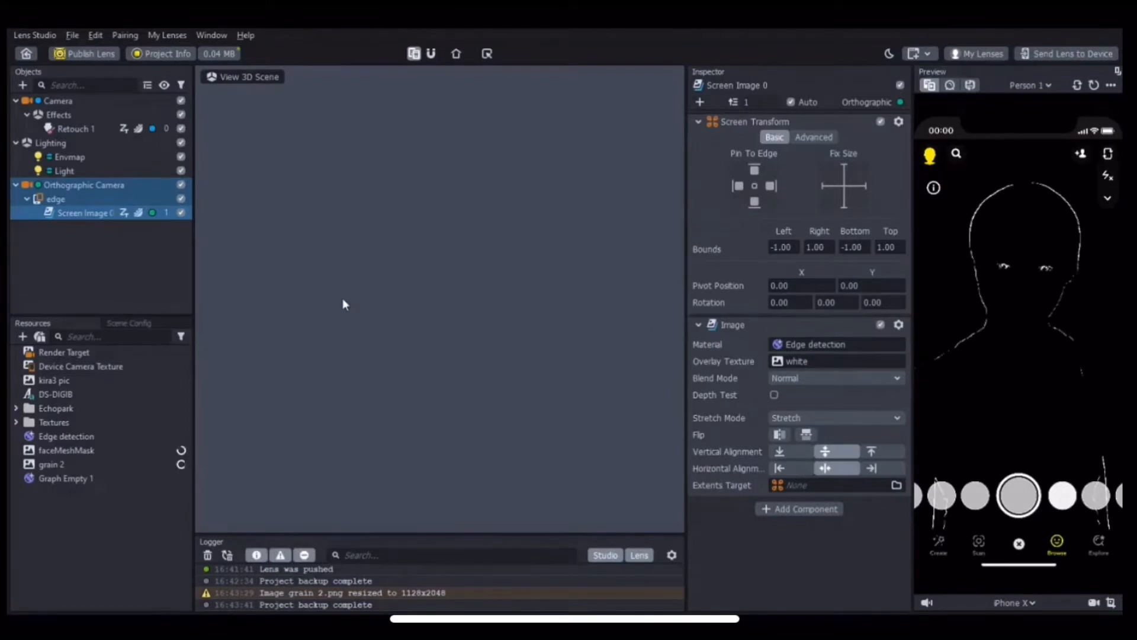
Add a second screen image and rename its full frame region to "sparklezzzz"
{"action": "left_click", "coordinate": [80, 243]}
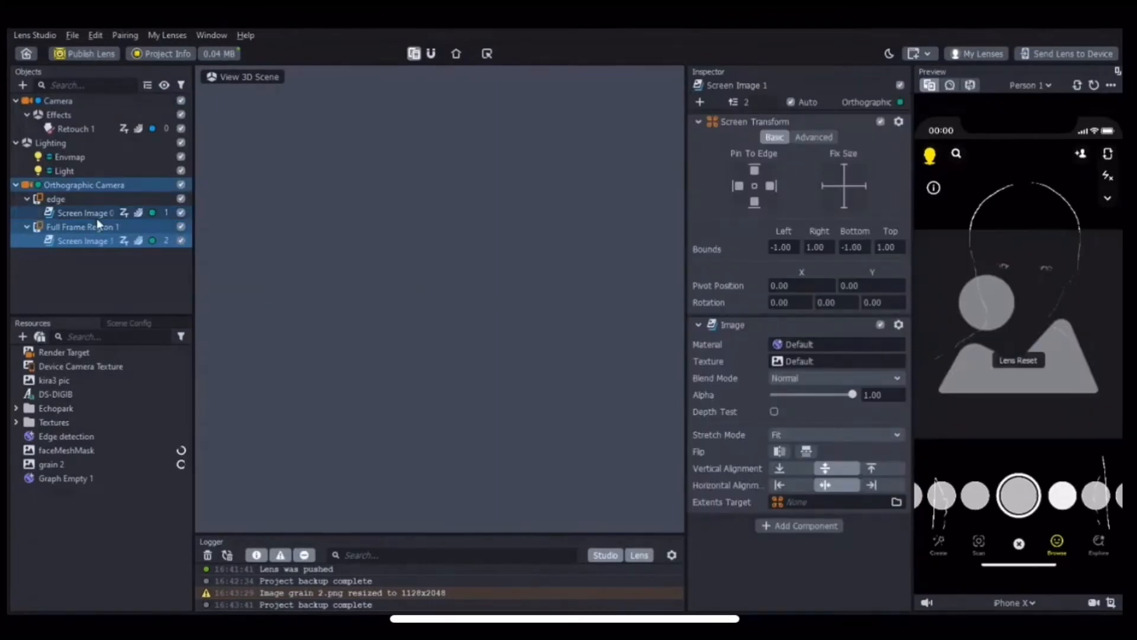
{"action": "left_click", "coordinate": [98, 225]}
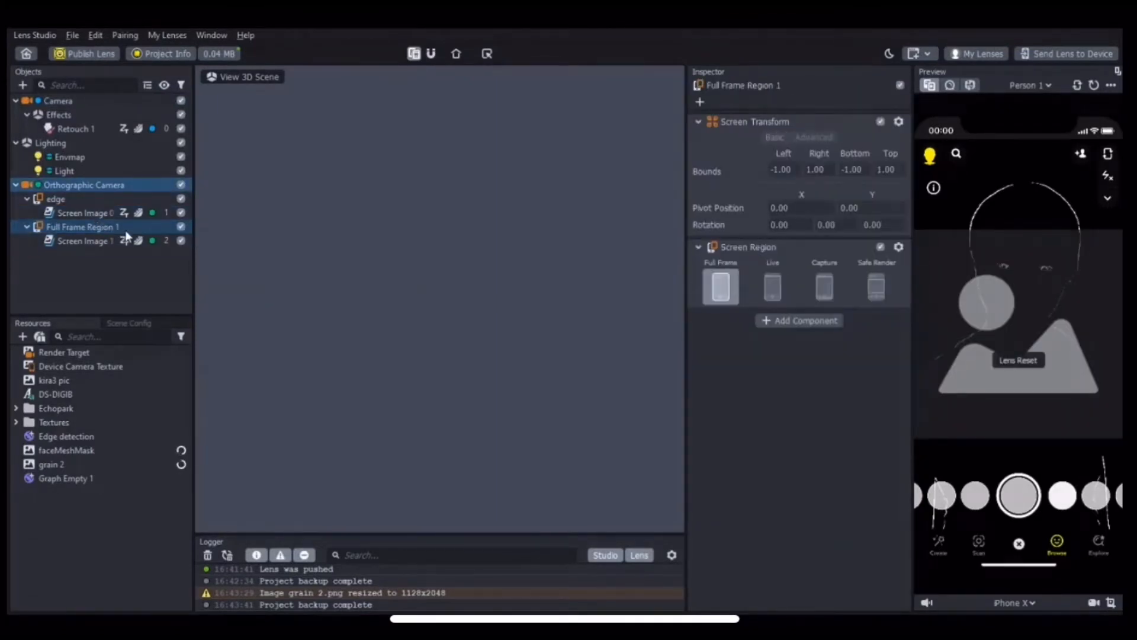
{"action": "double_click", "coordinate": [126, 229]}
{"action": "type", "text": "sp"}
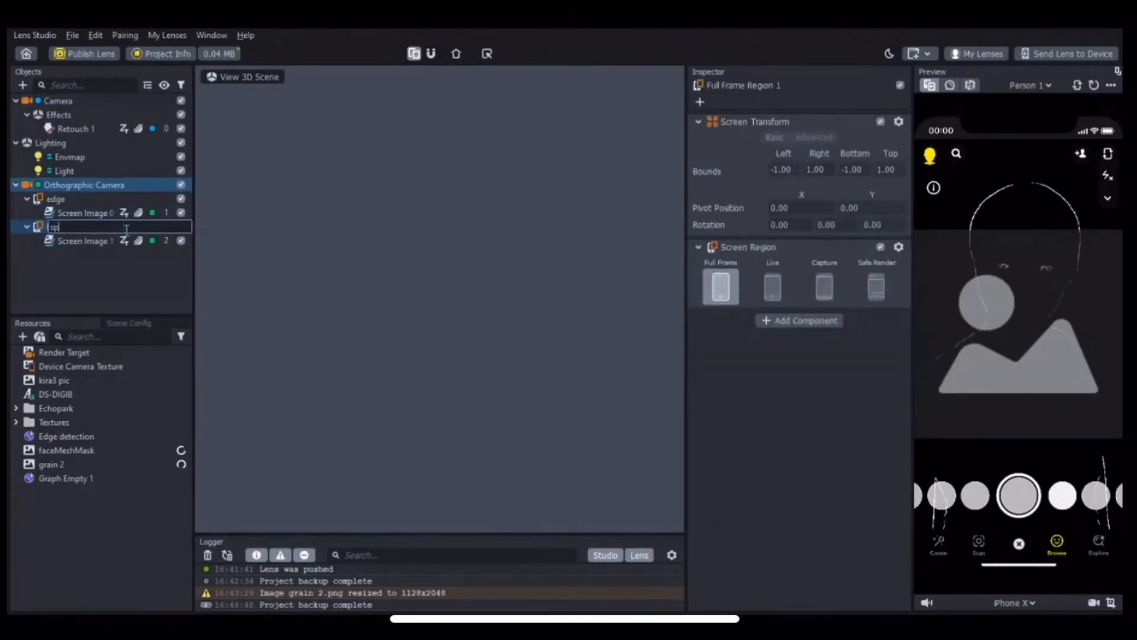
{"action": "type", "text": "arkleszzzz"}
{"action": "key", "text": "Return"}
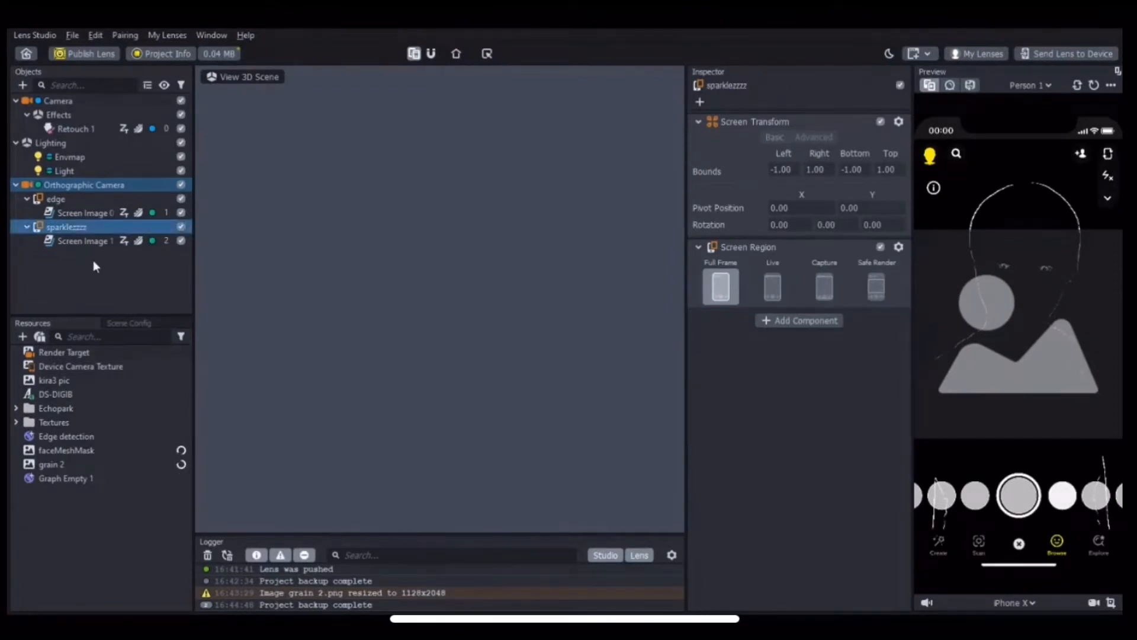
Assign the Graph Empty 1 material to the screen image under sparklezzzz and set its stretch mode to Stretch
{"action": "left_click", "coordinate": [81, 240]}
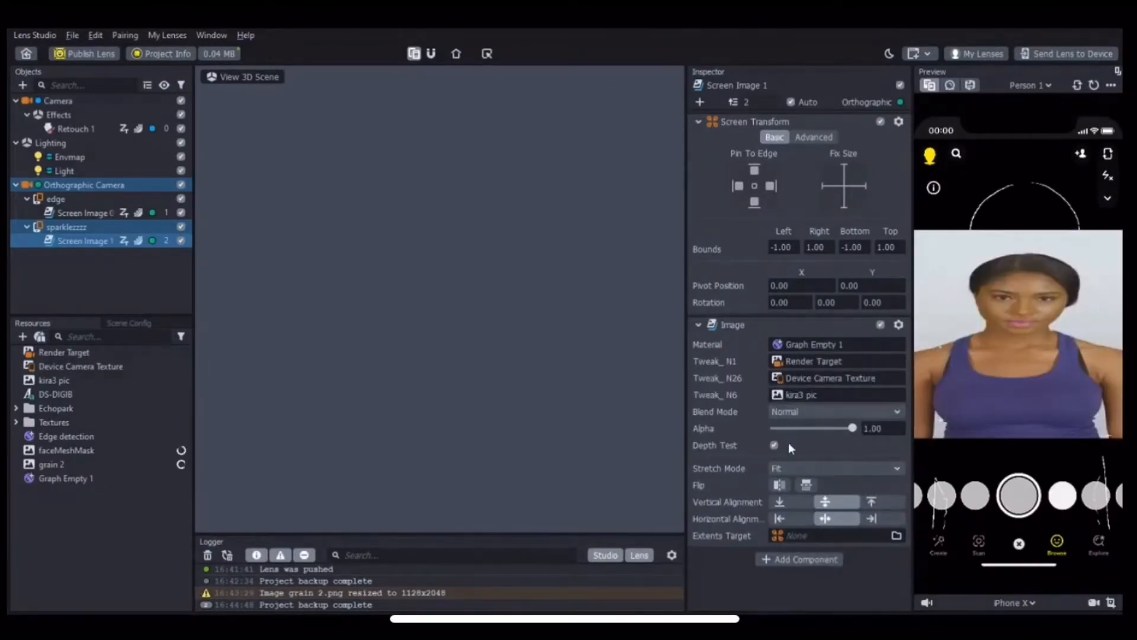
{"action": "left_click", "coordinate": [794, 498]}
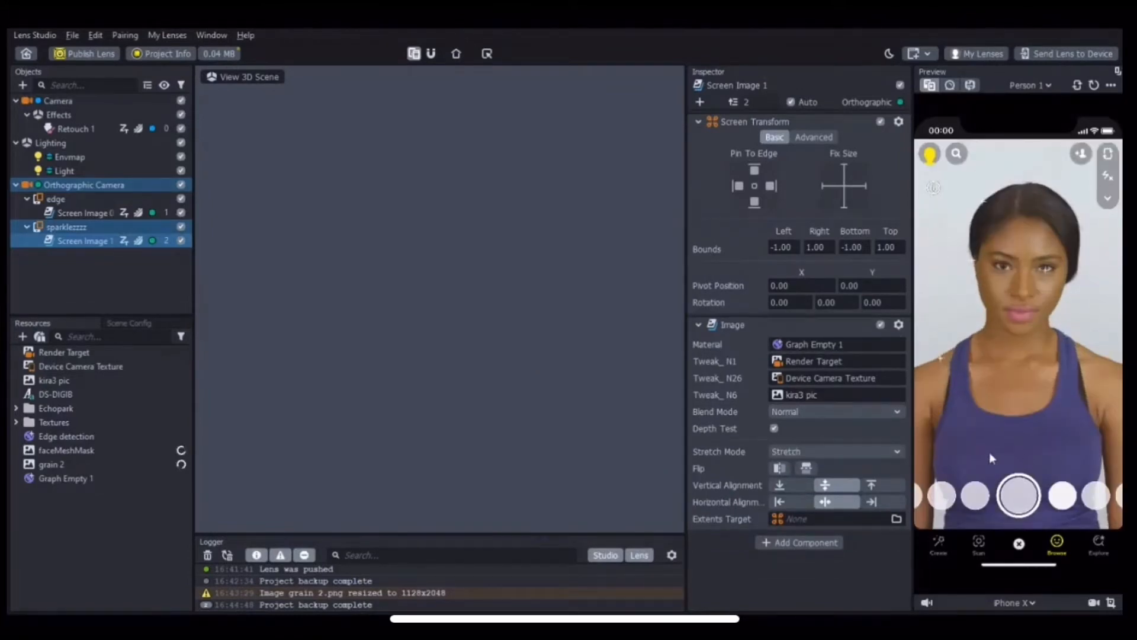
{"action": "left_click", "coordinate": [145, 278]}
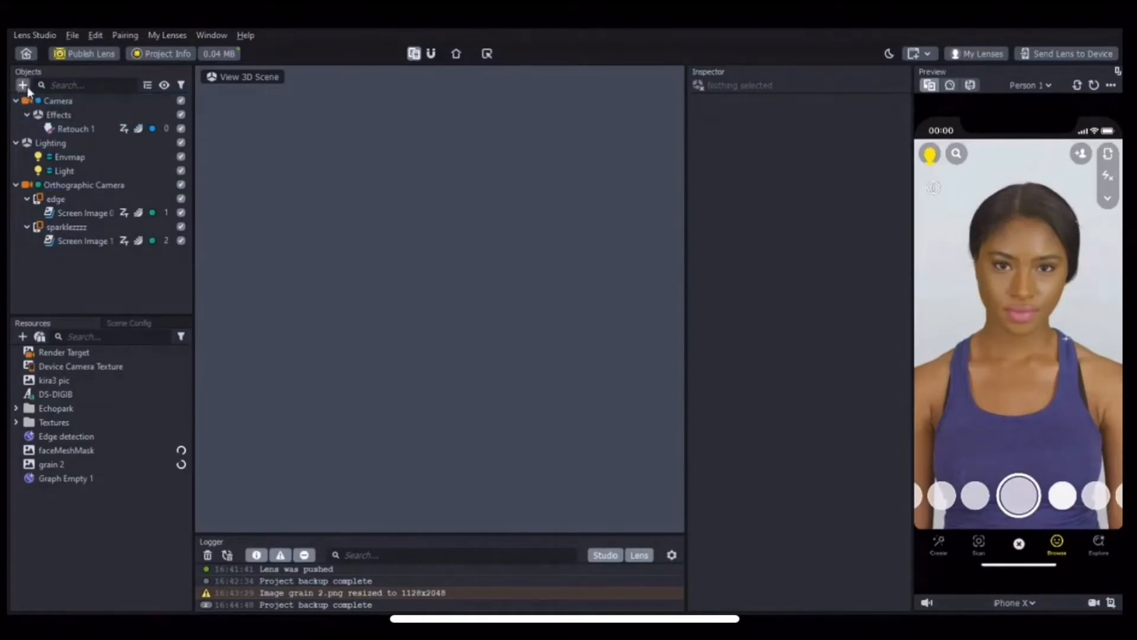
Add a third screen image and rename its full frame region to "grain"
{"action": "left_click", "coordinate": [100, 191]}
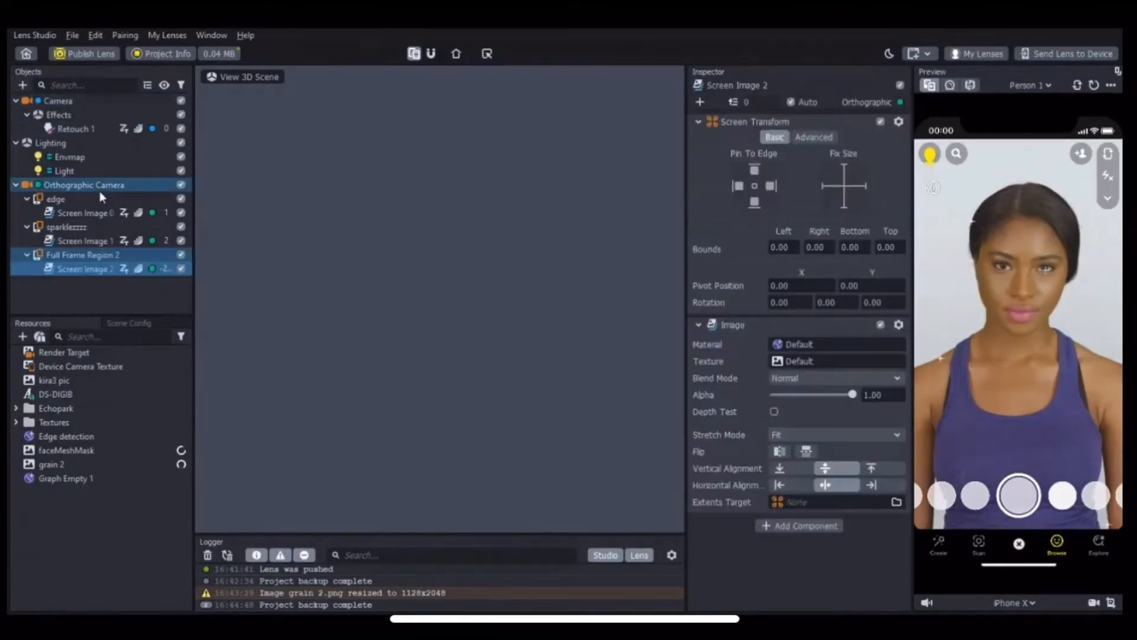
{"action": "left_click", "coordinate": [96, 255]}
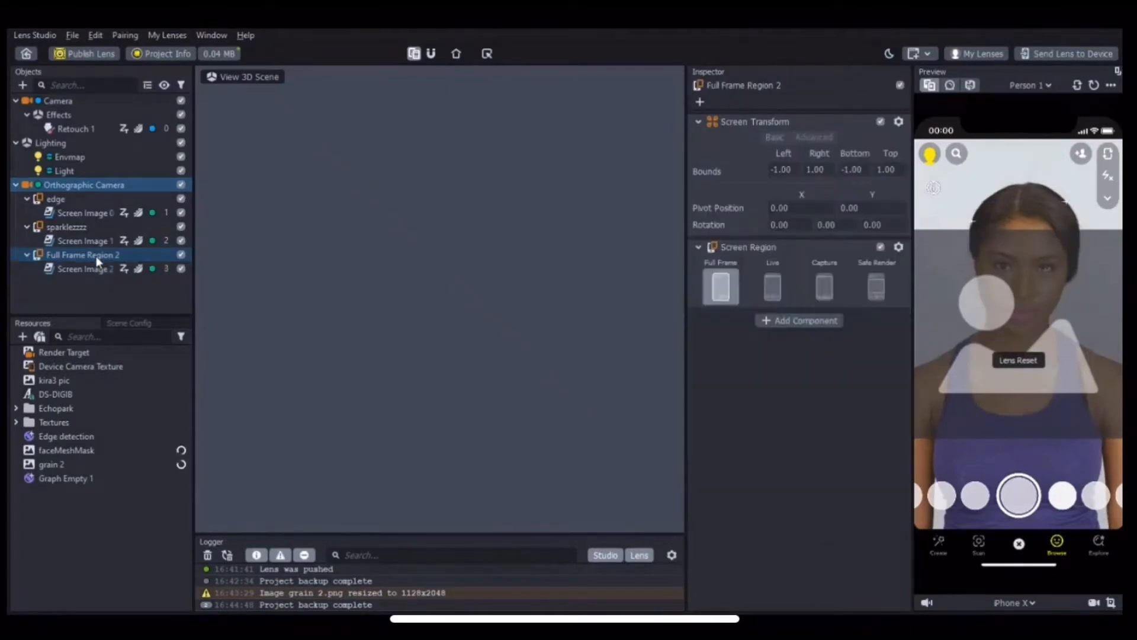
{"action": "double_click", "coordinate": [96, 256]}
{"action": "type", "text": "grain"}
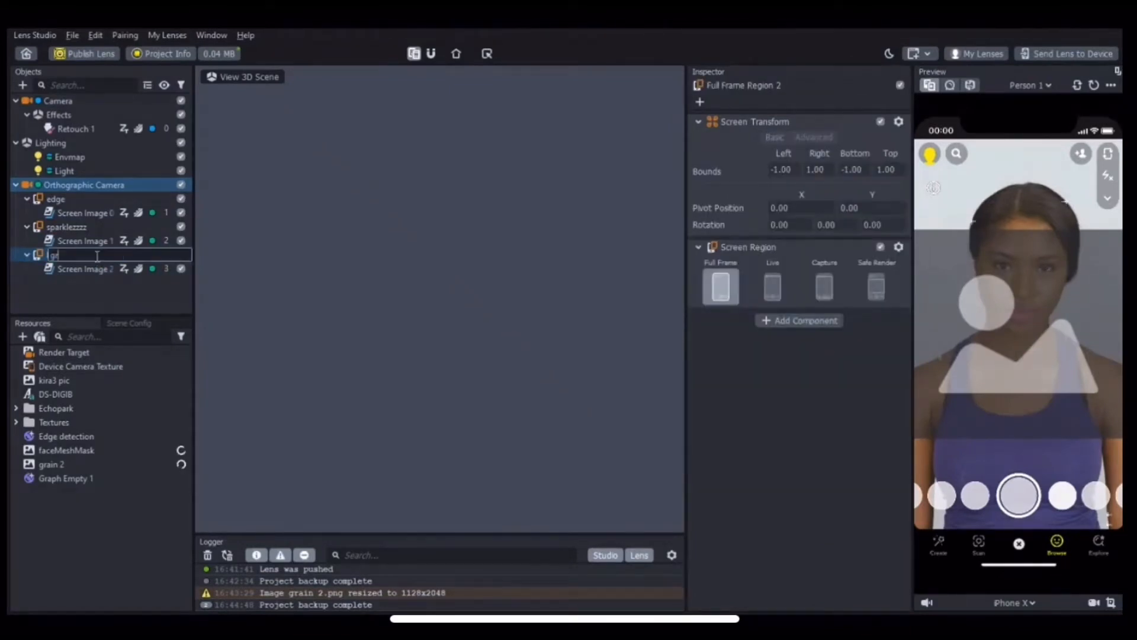
{"action": "key", "text": "Return"}
Give the screen image under grain the grain 2 texture, set its stretch mode to Stretch and lower its alpha to 0.18
{"action": "left_click", "coordinate": [89, 268]}
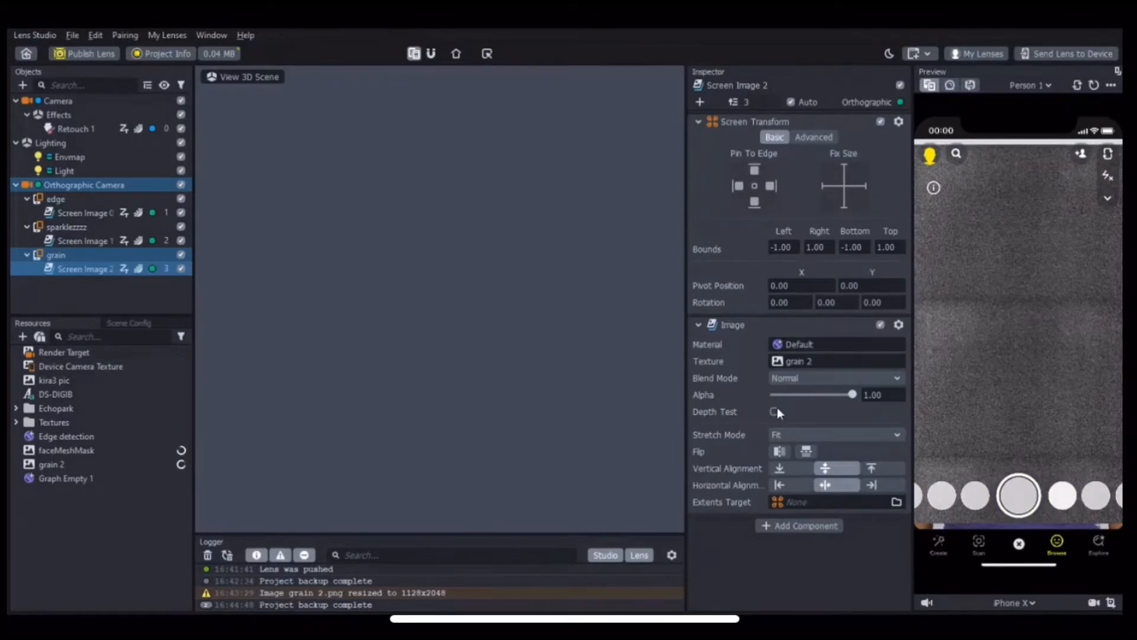
{"action": "left_click", "coordinate": [840, 437]}
{"action": "left_click", "coordinate": [840, 468]}
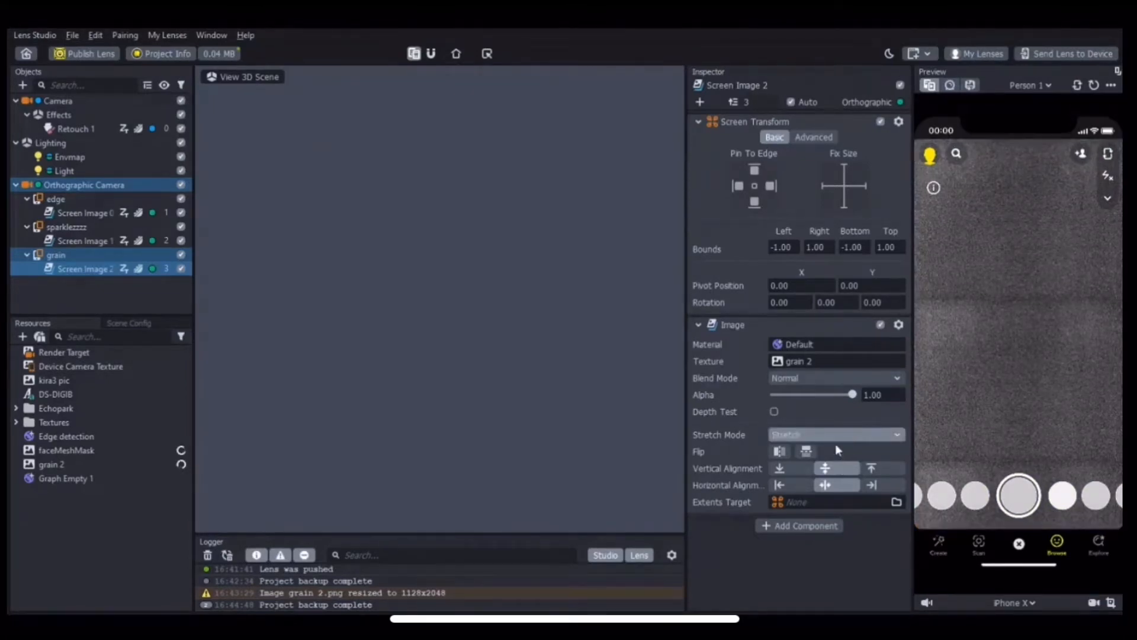
{"action": "left_click_drag", "start_coordinate": [851, 395], "coordinate": [787, 403]}
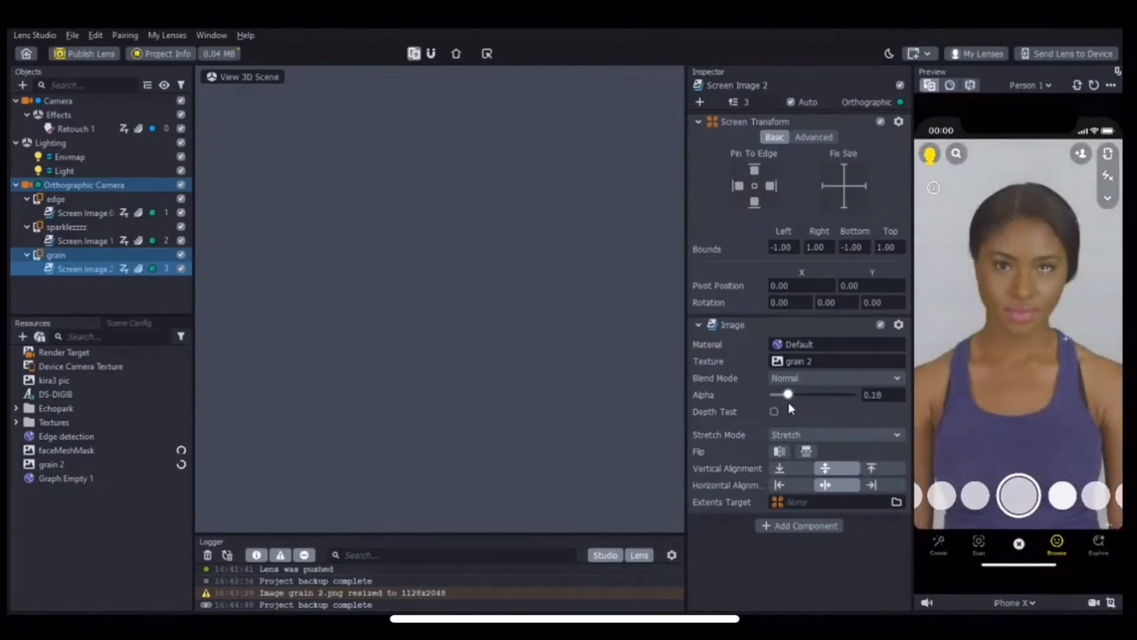
Add a screen text under the Orthographic Camera and set its content to "-Subscribe to thenerdygwizzly for more filters-"
{"action": "left_click", "coordinate": [158, 298]}
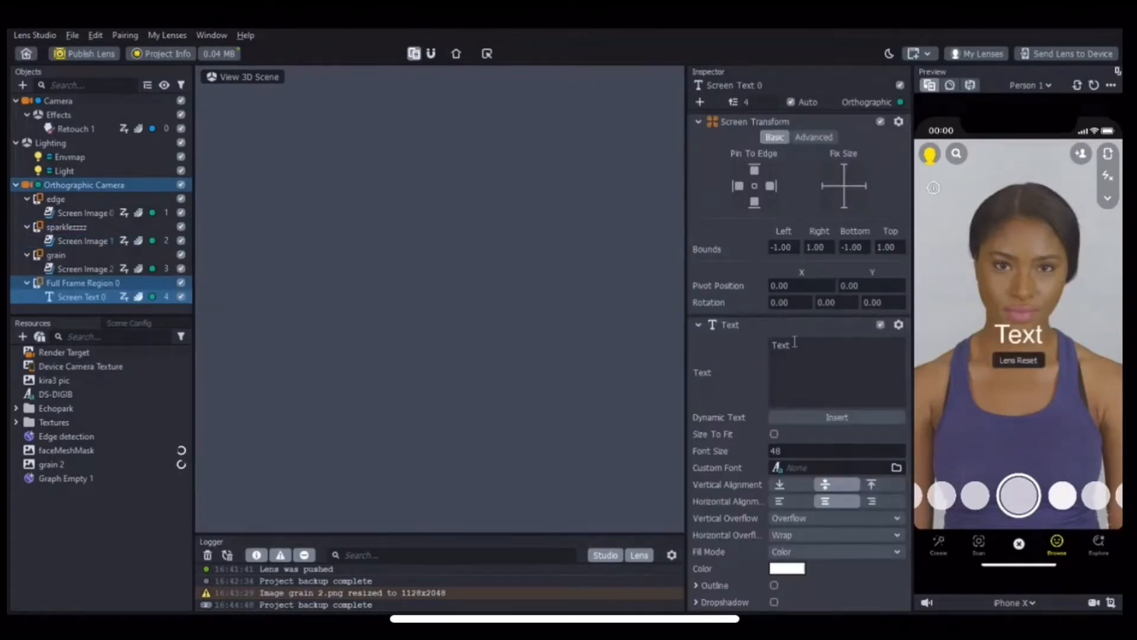
{"action": "left_click_drag", "start_coordinate": [794, 343], "coordinate": [766, 340]}
{"action": "key", "text": "BackSpace"}
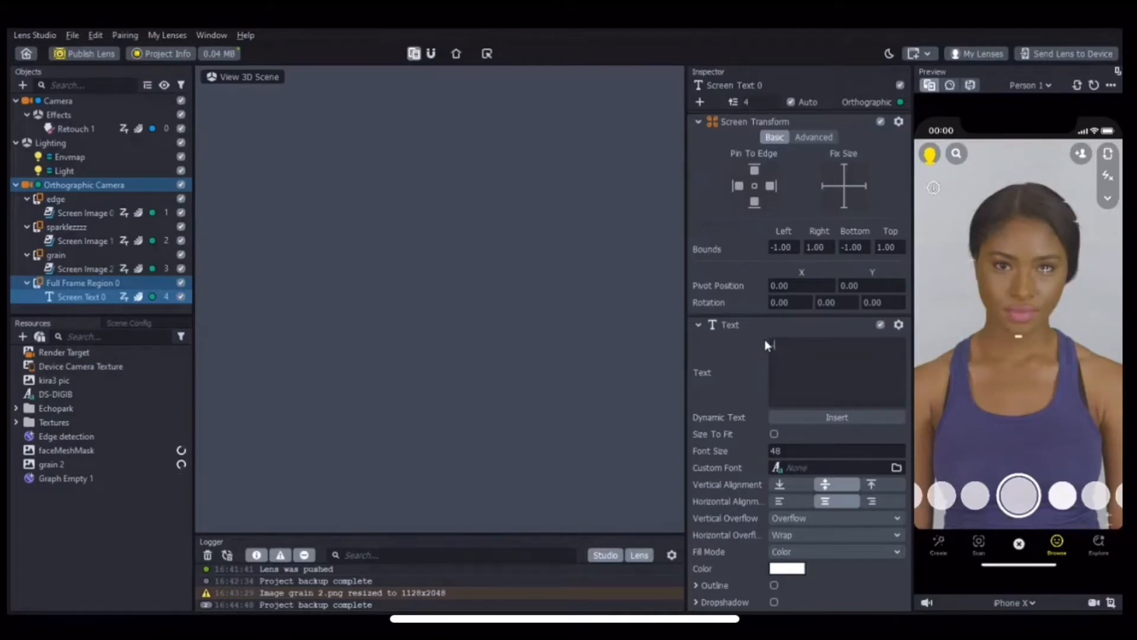
{"action": "type", "text": "-Subs"}
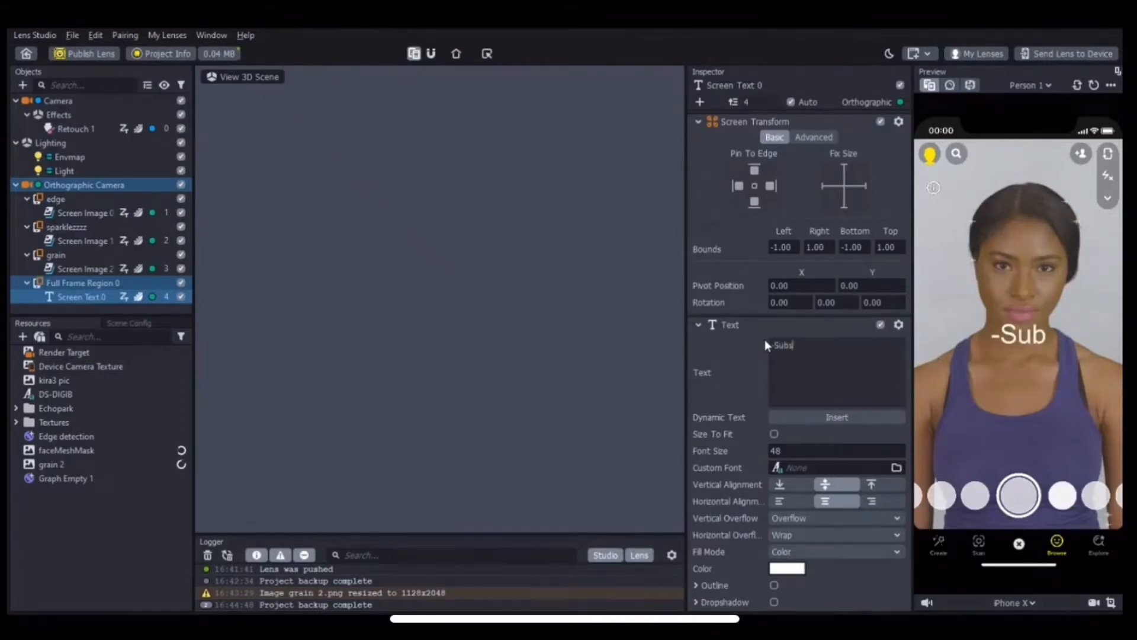
{"action": "type", "text": "crib"}
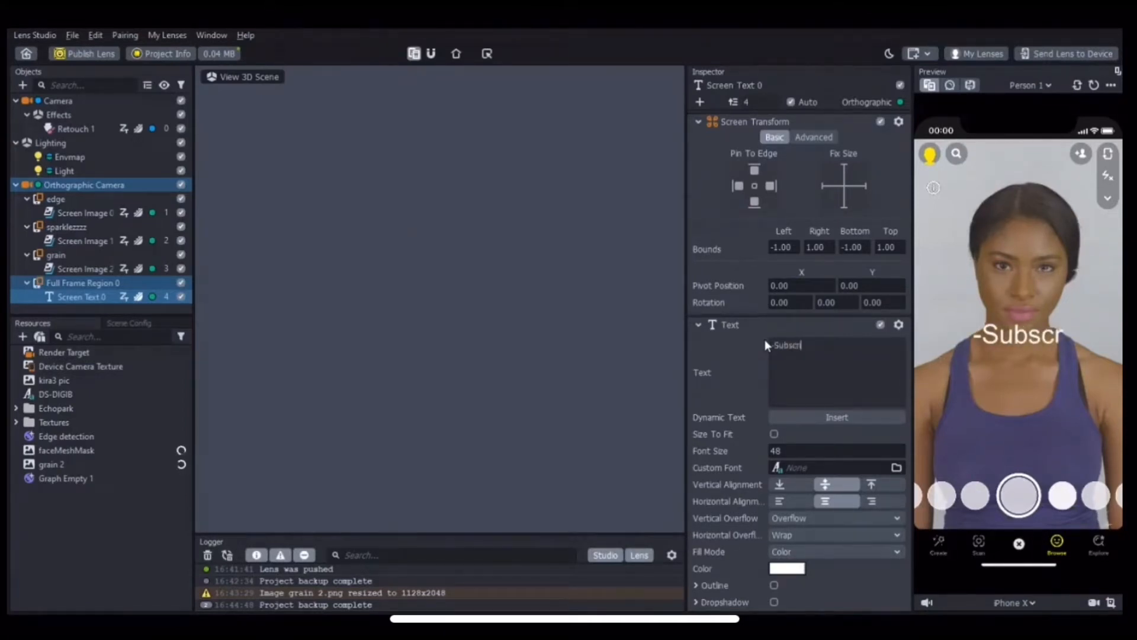
{"action": "type", "text": "e"}
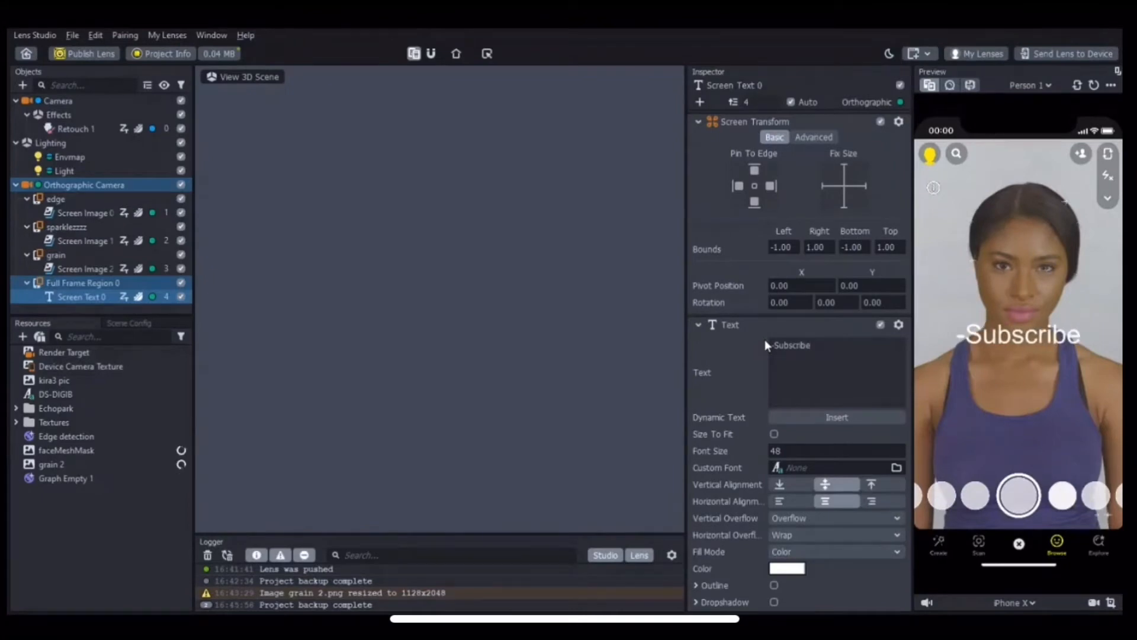
{"action": "type", "text": " to "}
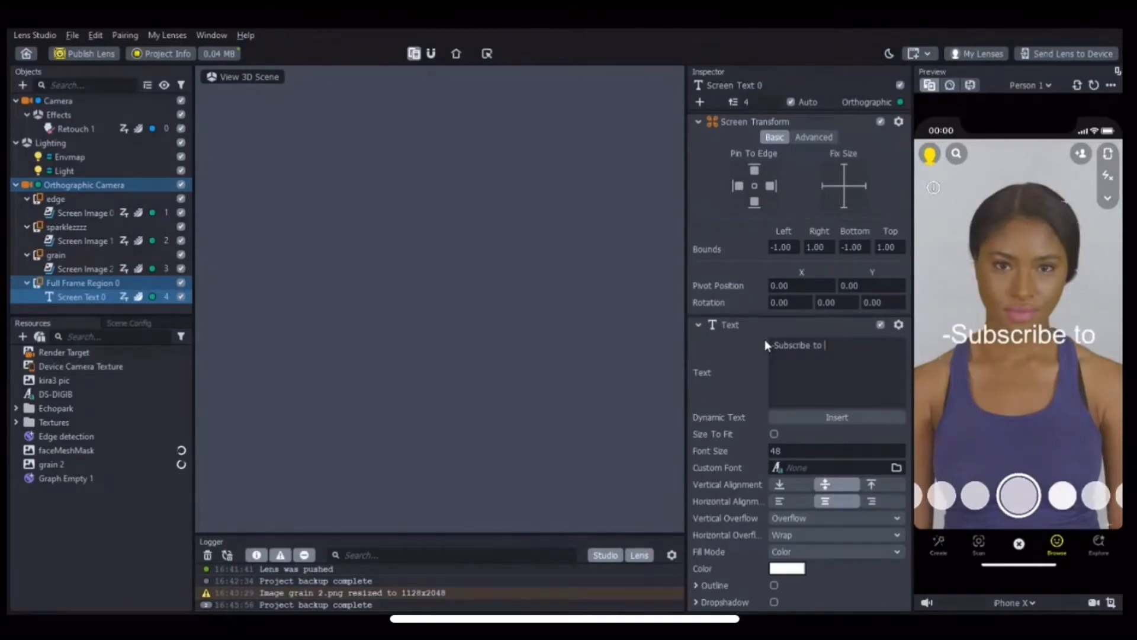
{"action": "type", "text": "then"}
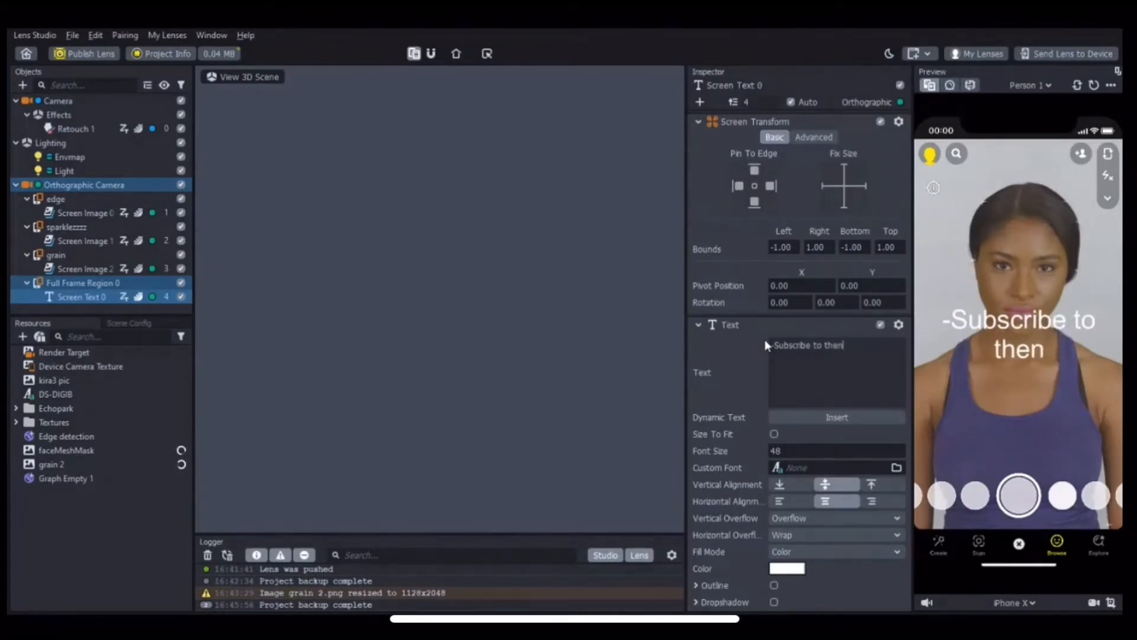
{"action": "type", "text": "erdy"}
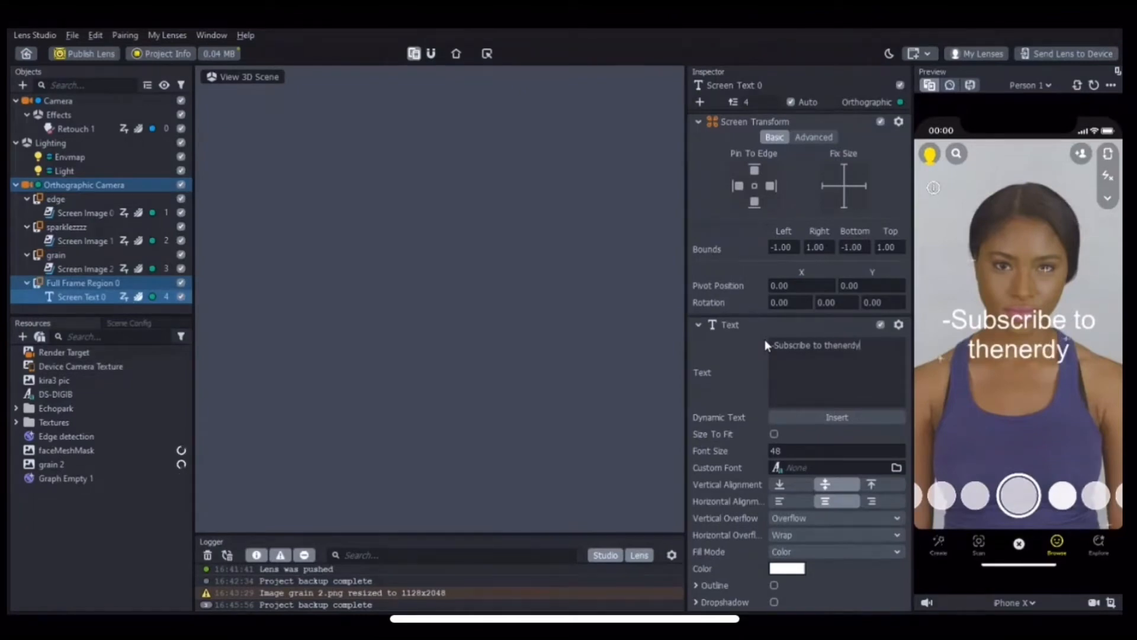
{"action": "type", "text": "gwizz"}
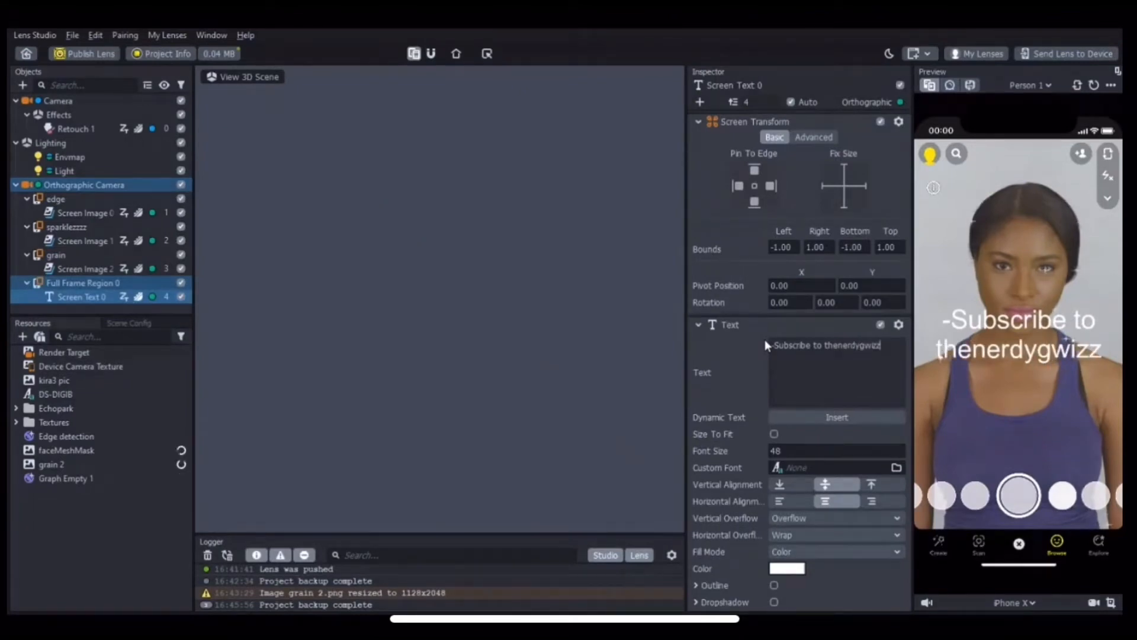
{"action": "type", "text": "ly "}
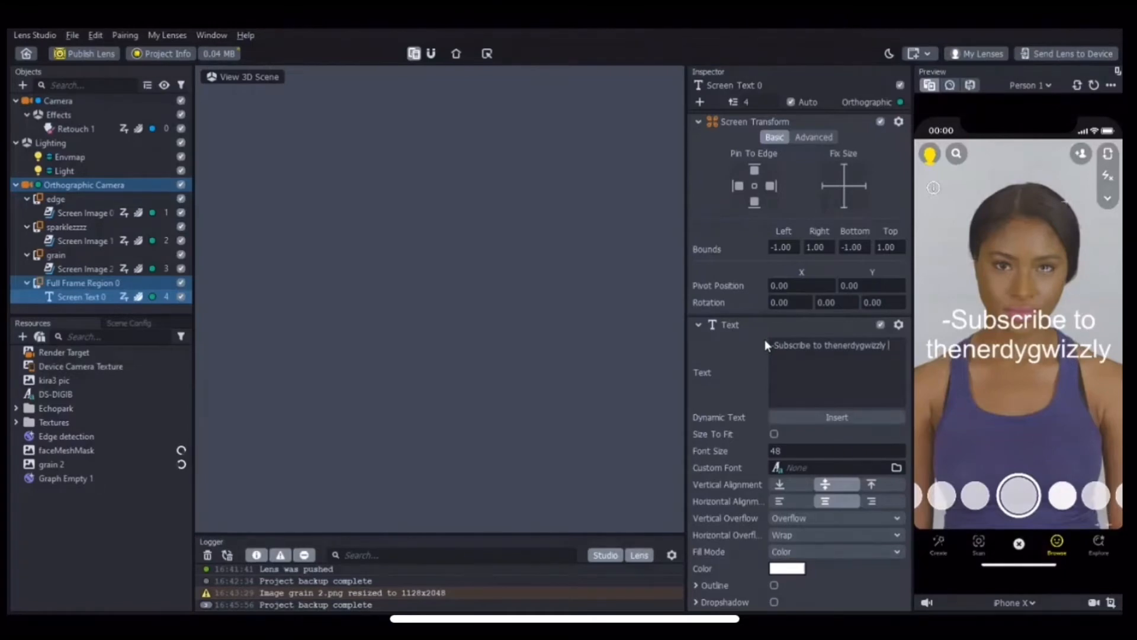
{"action": "type", "text": "for m"}
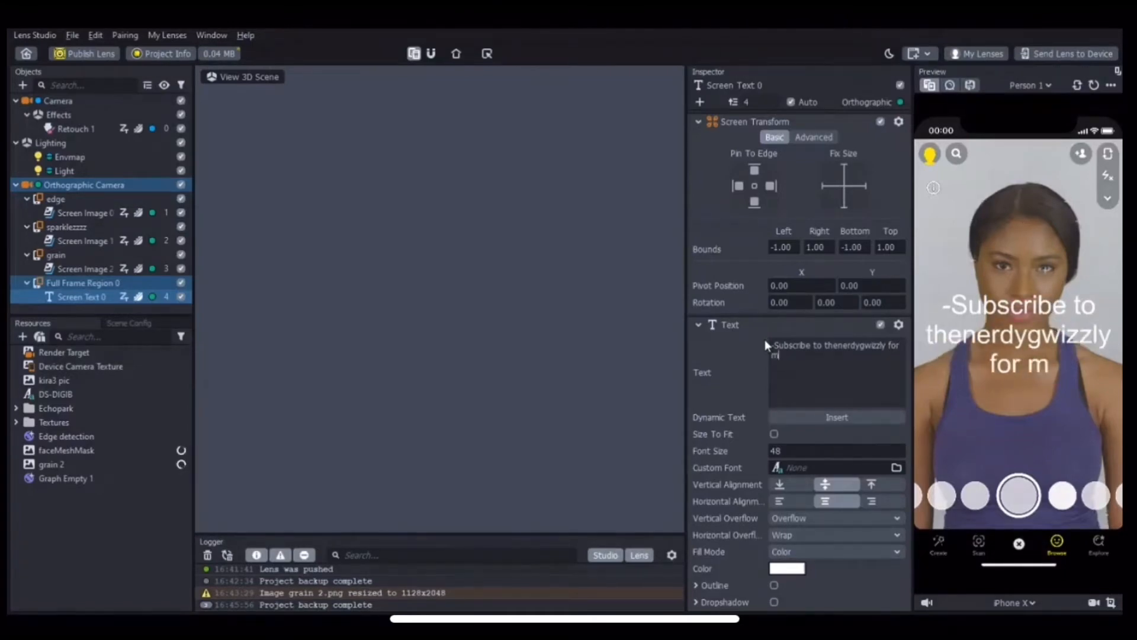
{"action": "type", "text": "ore f"}
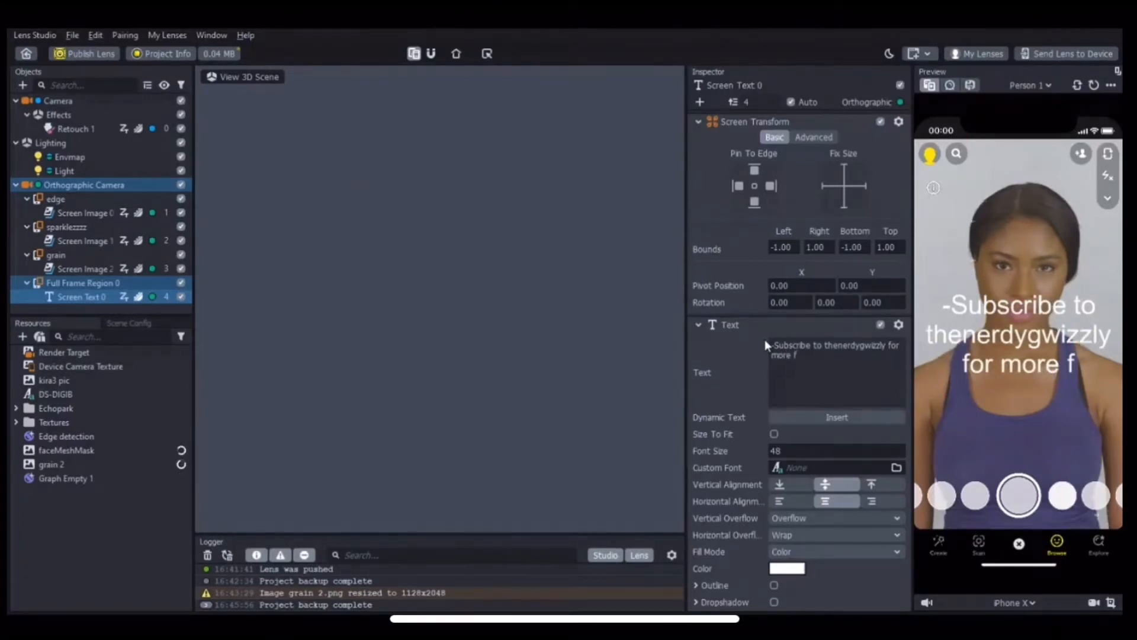
{"action": "type", "text": "ilters-"}
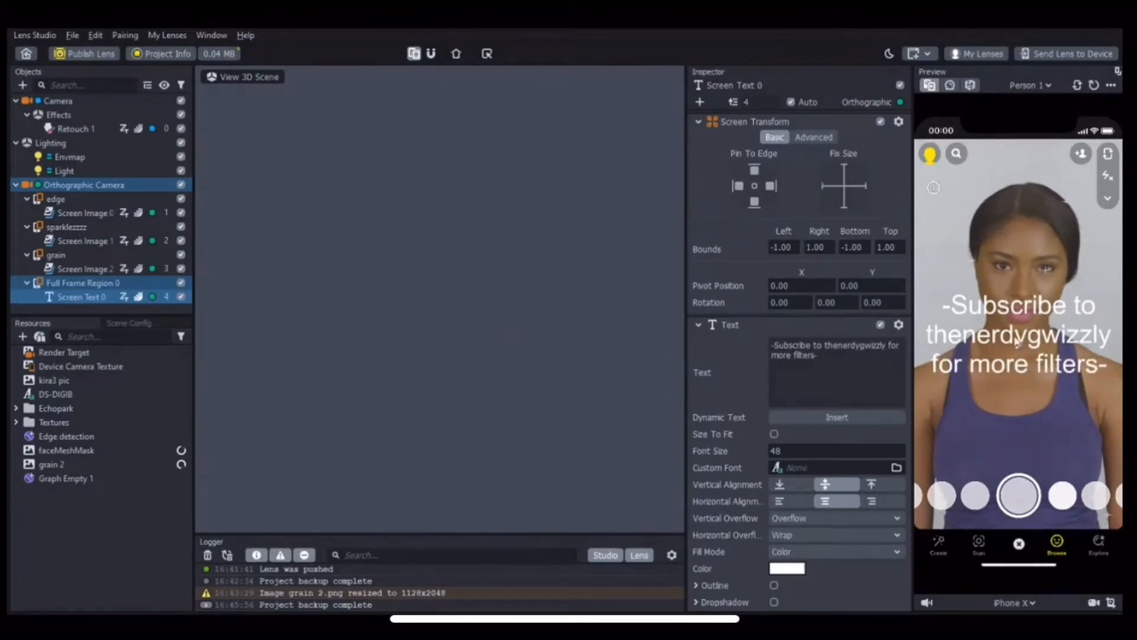
Format the screen text with font size 20 and the DS-DIGIB font, and move it down to bounds of about -1.588 bottom and 0.412 top
{"action": "double_click", "coordinate": [818, 451]}
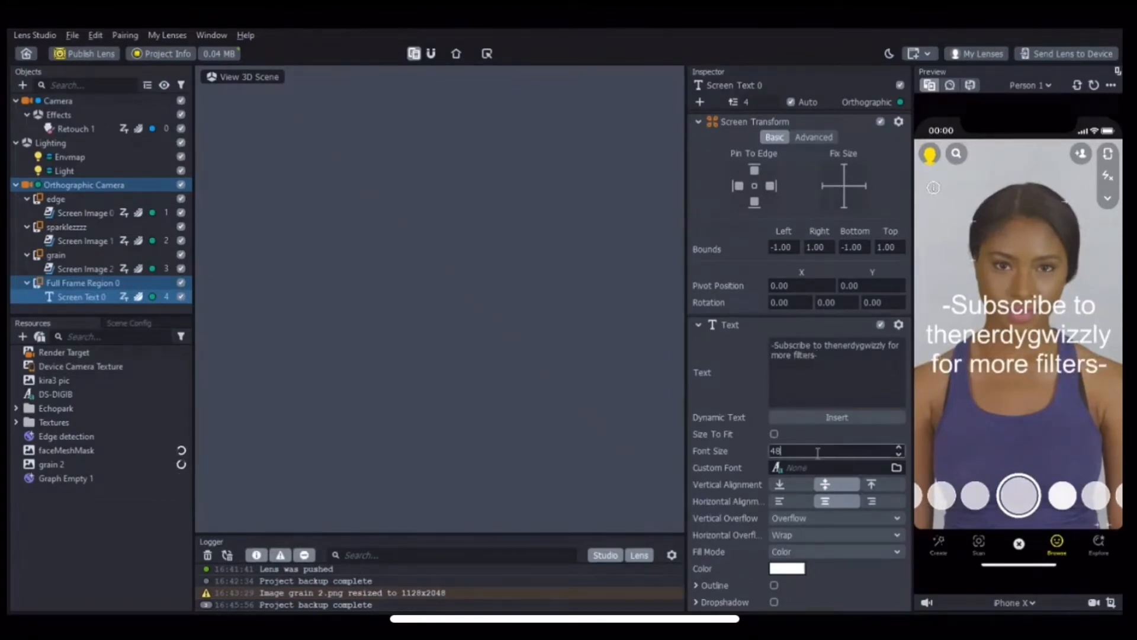
{"action": "key", "text": "BackSpace"}
{"action": "type", "text": "20"}
{"action": "key", "text": "Return"}
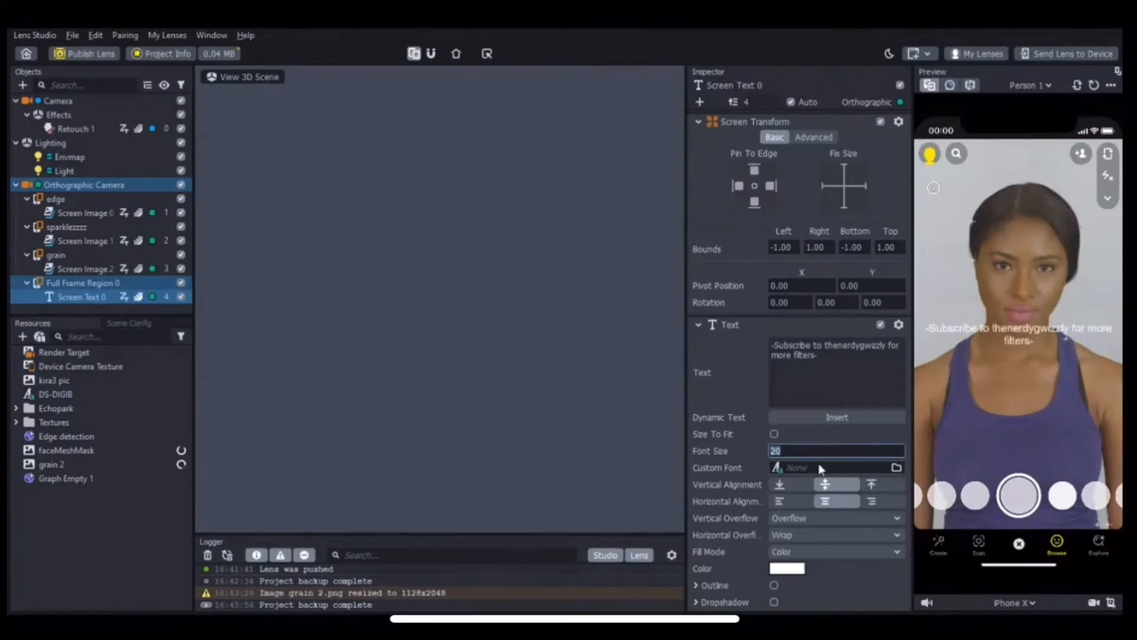
{"action": "left_click", "coordinate": [819, 465]}
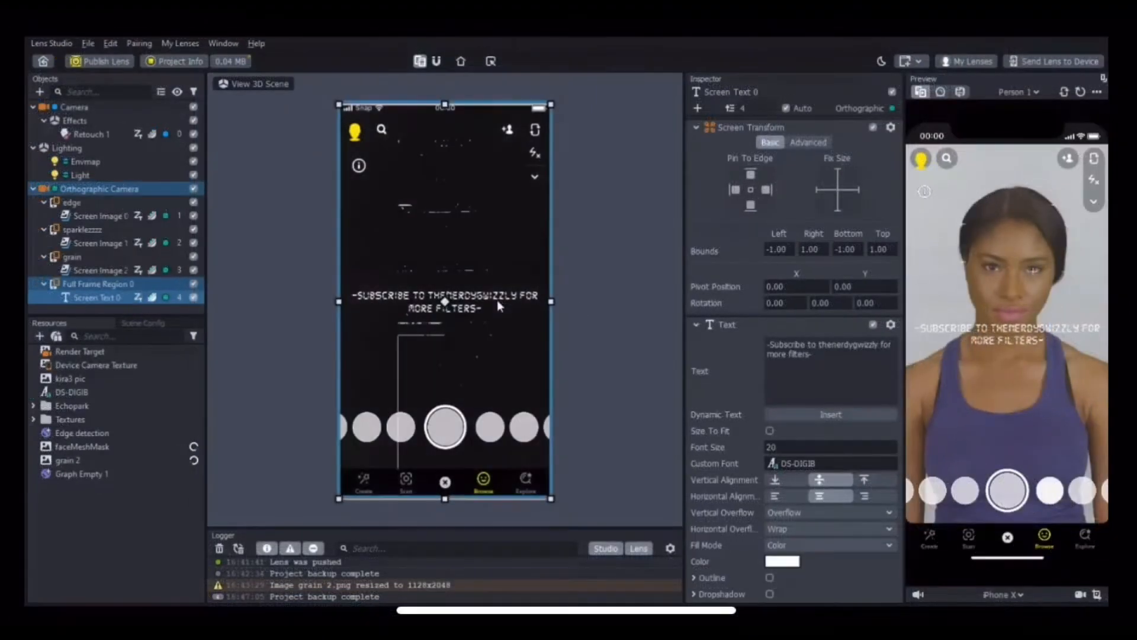
{"action": "left_click_drag", "start_coordinate": [498, 325], "coordinate": [499, 416]}
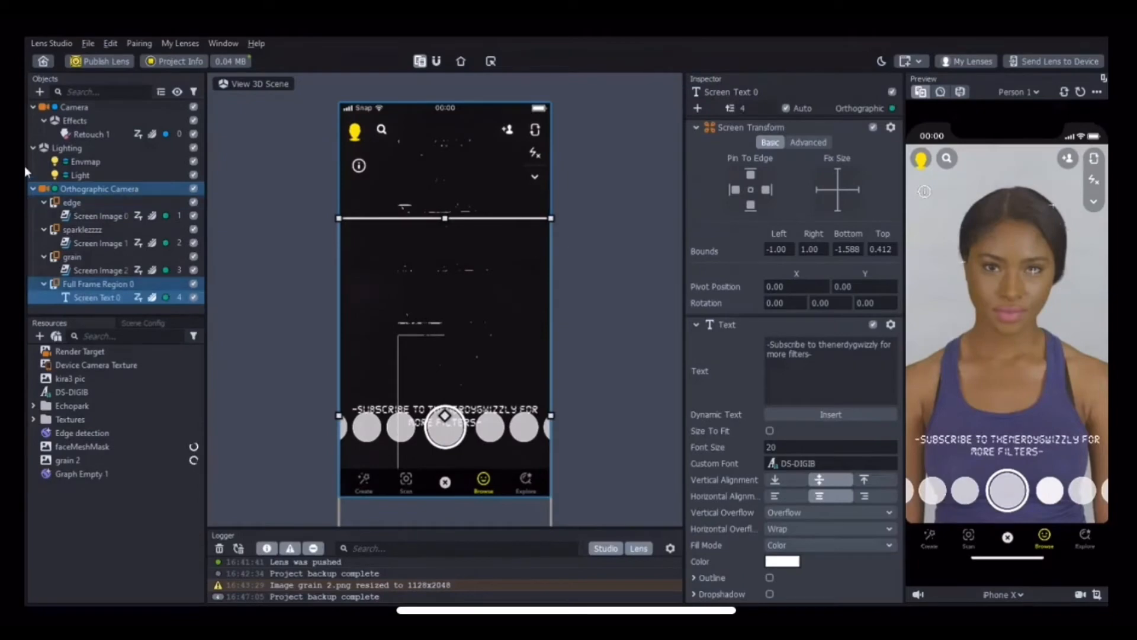
Add a Behavior script triggered by Recording Start, with a Set Enabled response that enables Screen Text 0
{"action": "left_click", "coordinate": [33, 148]}
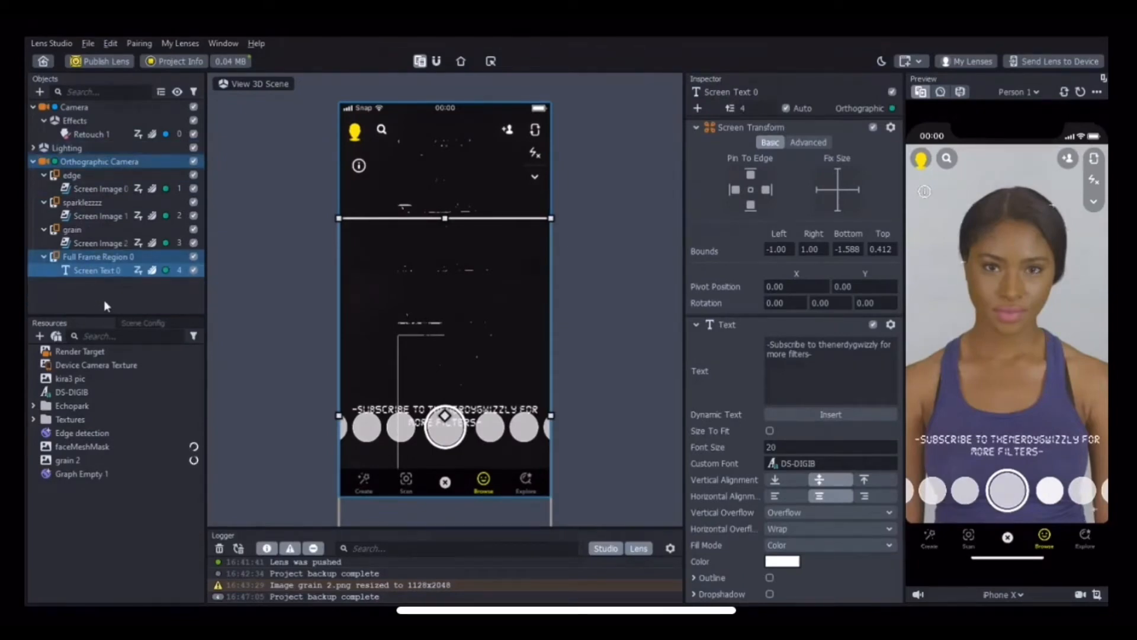
{"action": "left_click", "coordinate": [107, 304]}
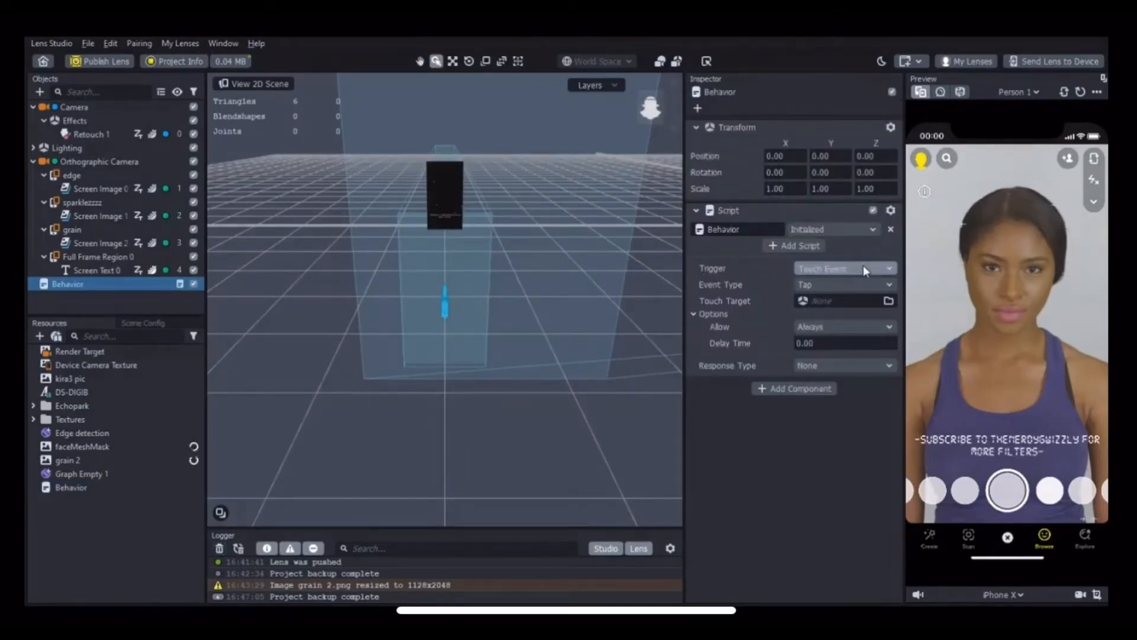
{"action": "left_click", "coordinate": [880, 475]}
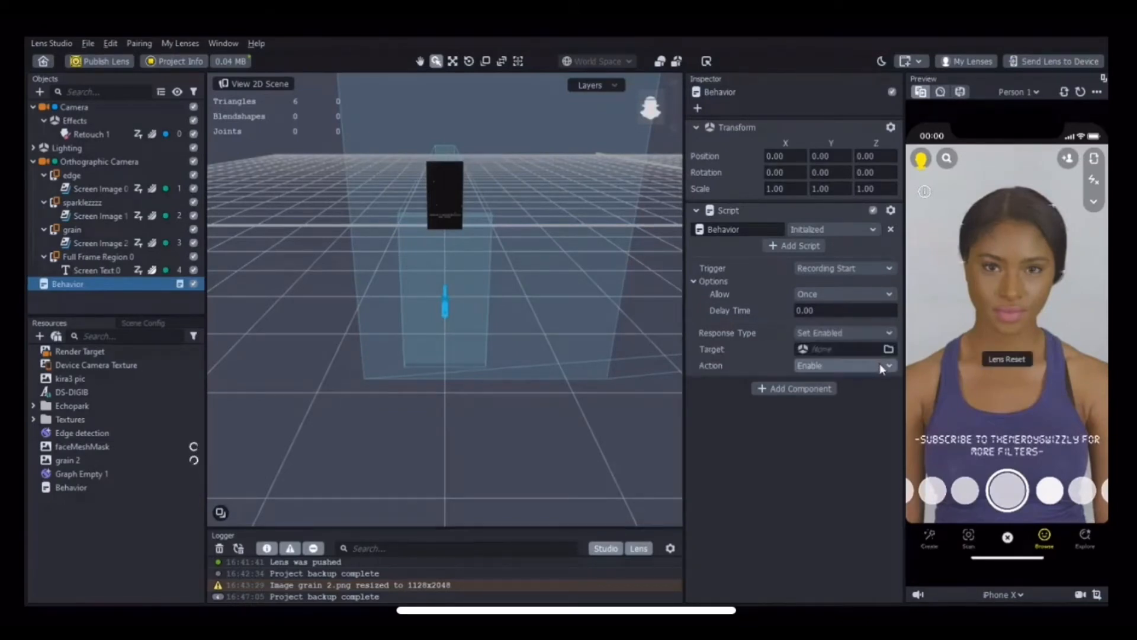
{"action": "left_click", "coordinate": [878, 351]}
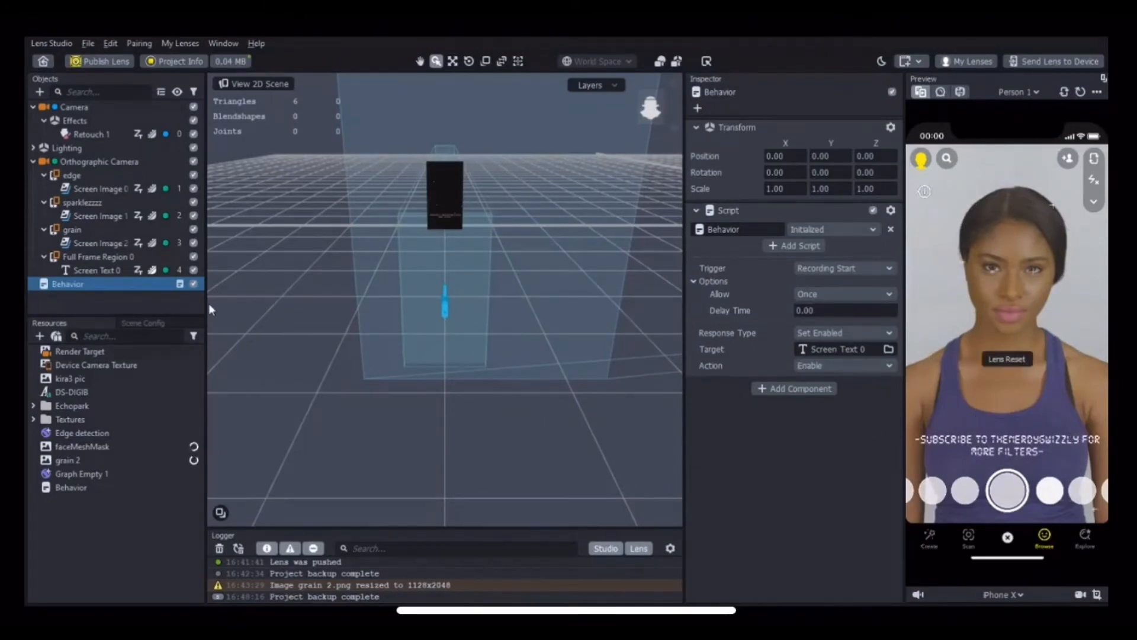
{"action": "left_click", "coordinate": [180, 299]}
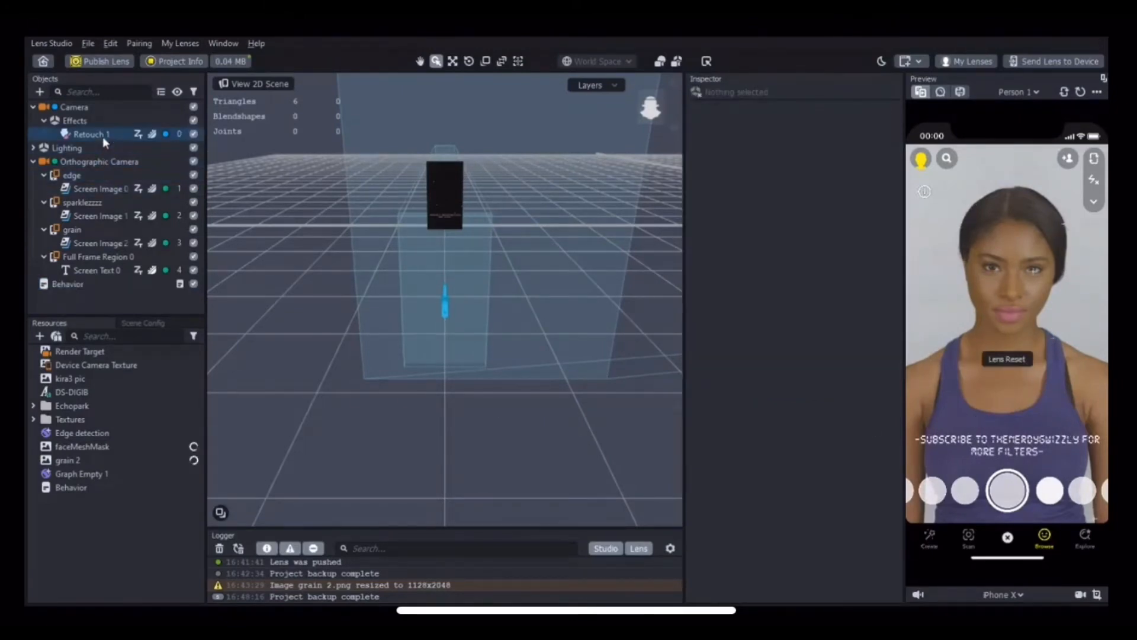
Add an Empty post effect under the camera's Effects and assign it the texture whose name starts with 09F57363-2371
{"action": "left_click", "coordinate": [68, 121]}
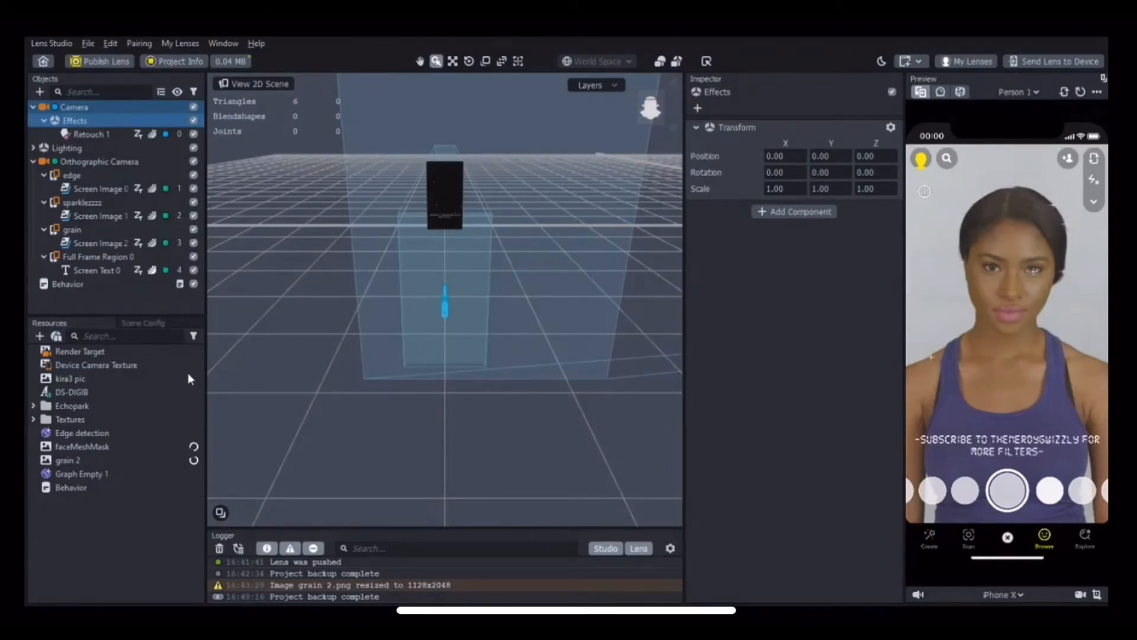
{"action": "left_click", "coordinate": [238, 226]}
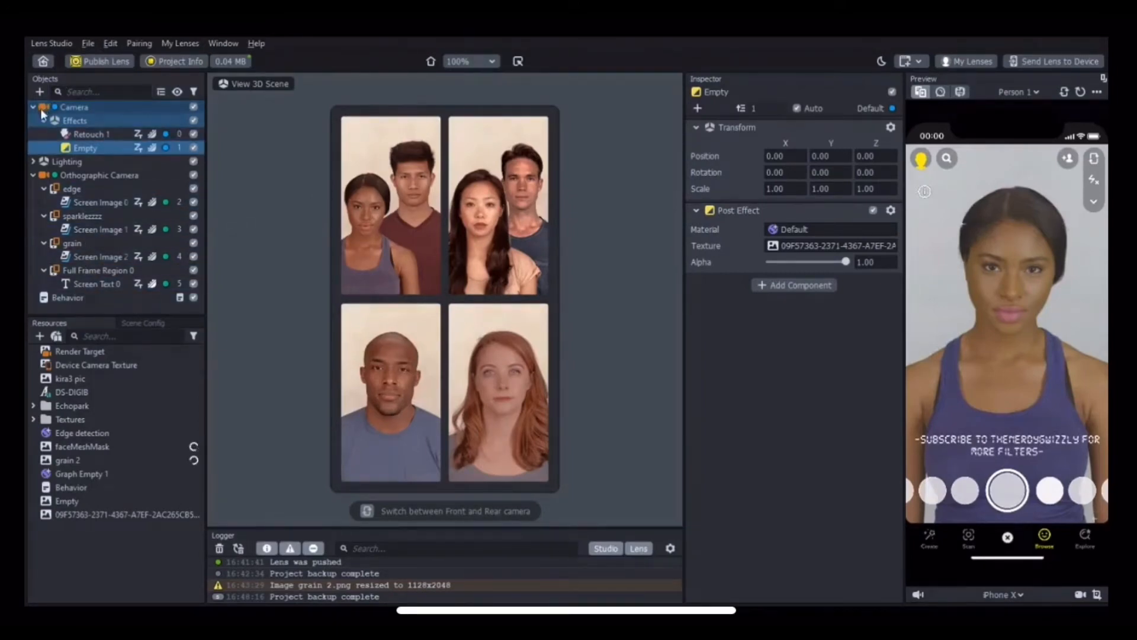
Collapse the Orthographic Camera group and add a second Camera object to the scene
{"action": "left_click", "coordinate": [34, 161]}
{"action": "left_click", "coordinate": [34, 161]}
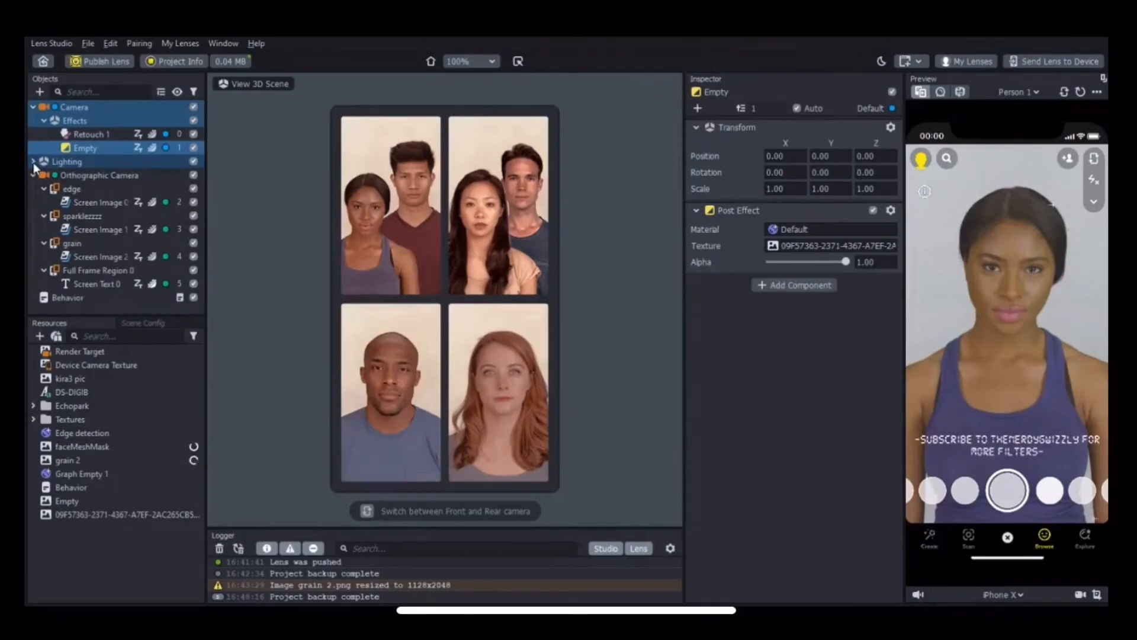
{"action": "left_click", "coordinate": [33, 175]}
{"action": "left_click", "coordinate": [74, 250]}
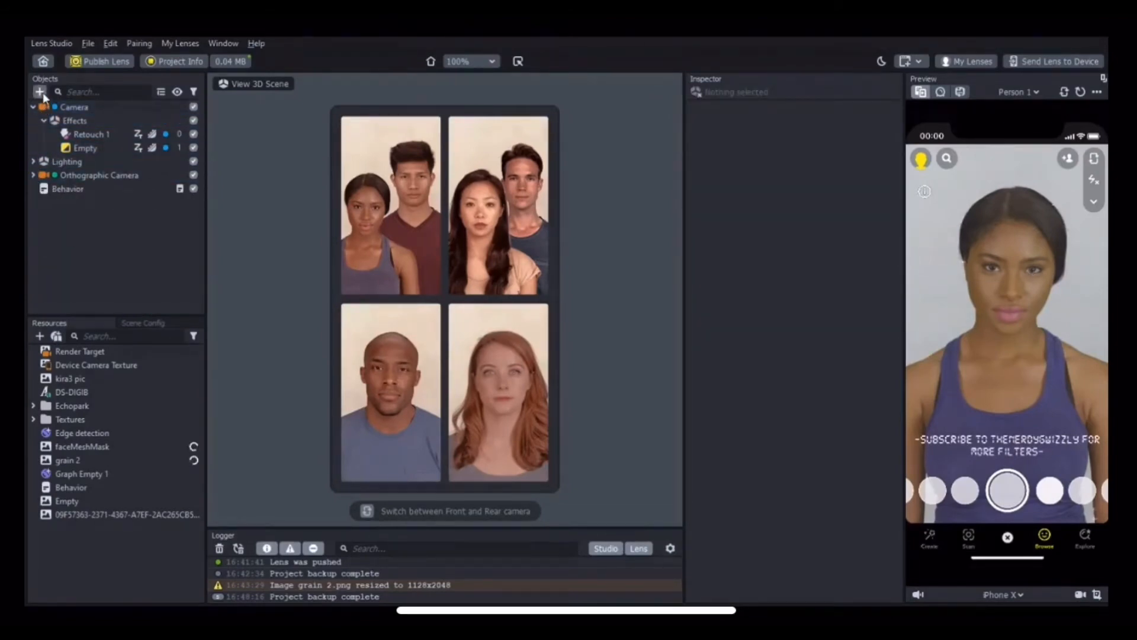
{"action": "left_click", "coordinate": [50, 174]}
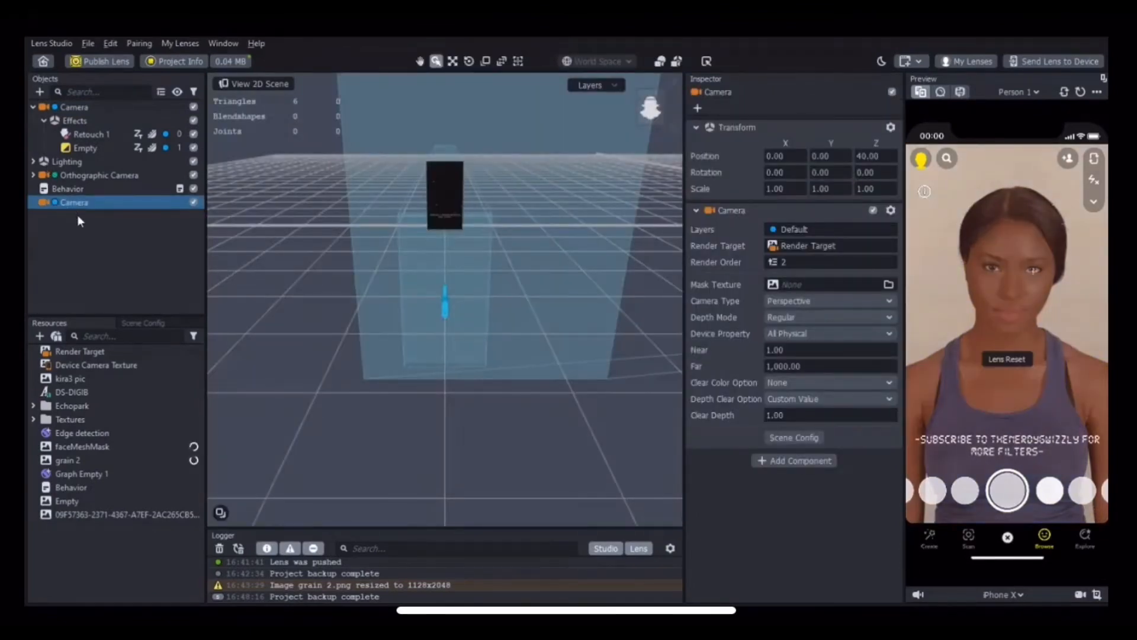
Add a Face Stretch effect under the second camera and inspect its face mesh points
{"action": "left_click", "coordinate": [68, 107]}
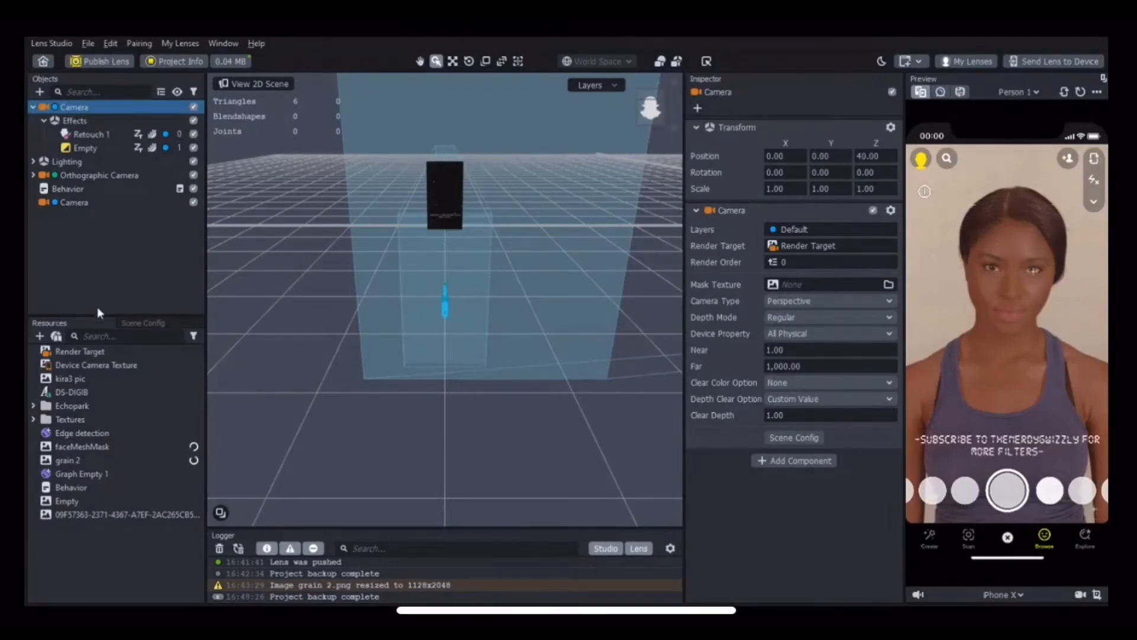
{"action": "left_click", "coordinate": [98, 323]}
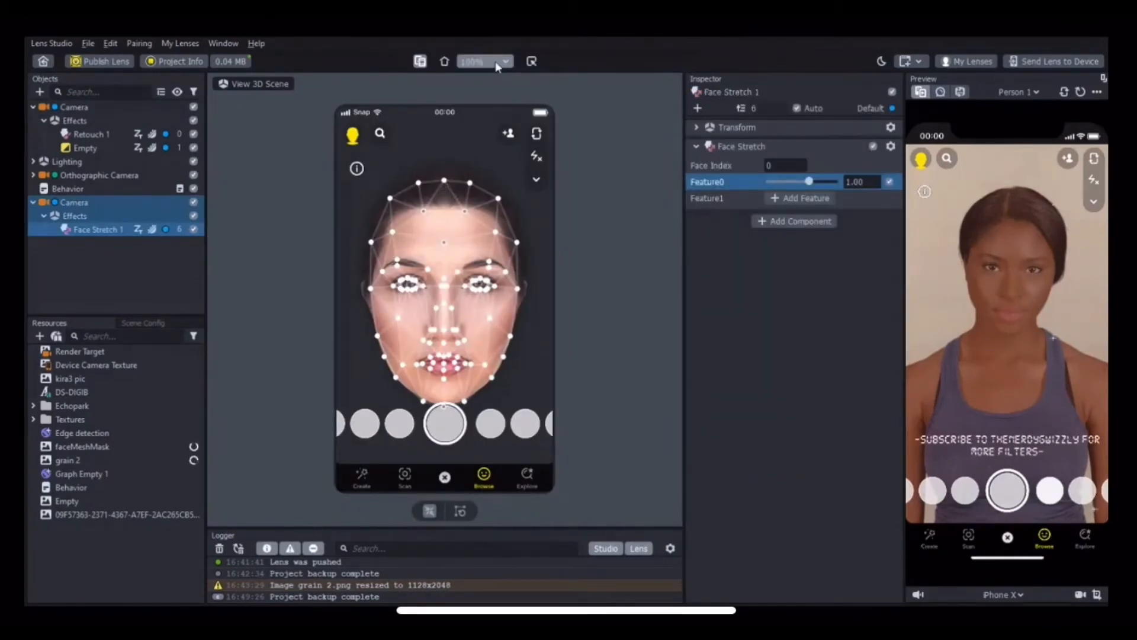
{"action": "scroll", "coordinate": [496, 62], "scroll_direction": "down", "scroll_amount": 1}
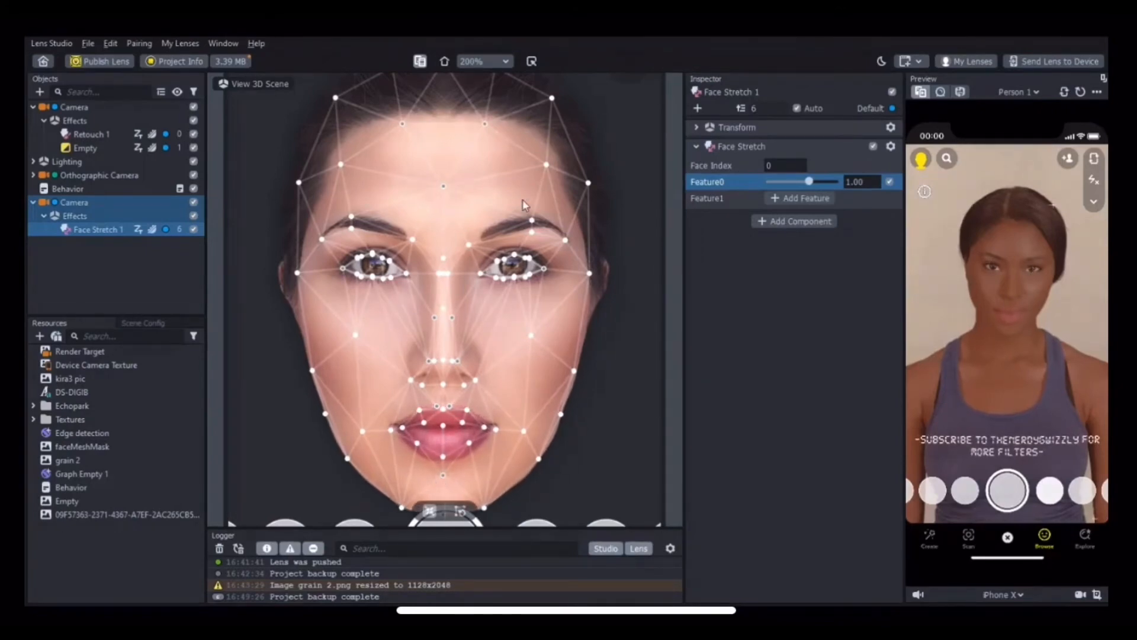
{"action": "scroll", "coordinate": [466, 203], "scroll_direction": "down", "scroll_amount": 1}
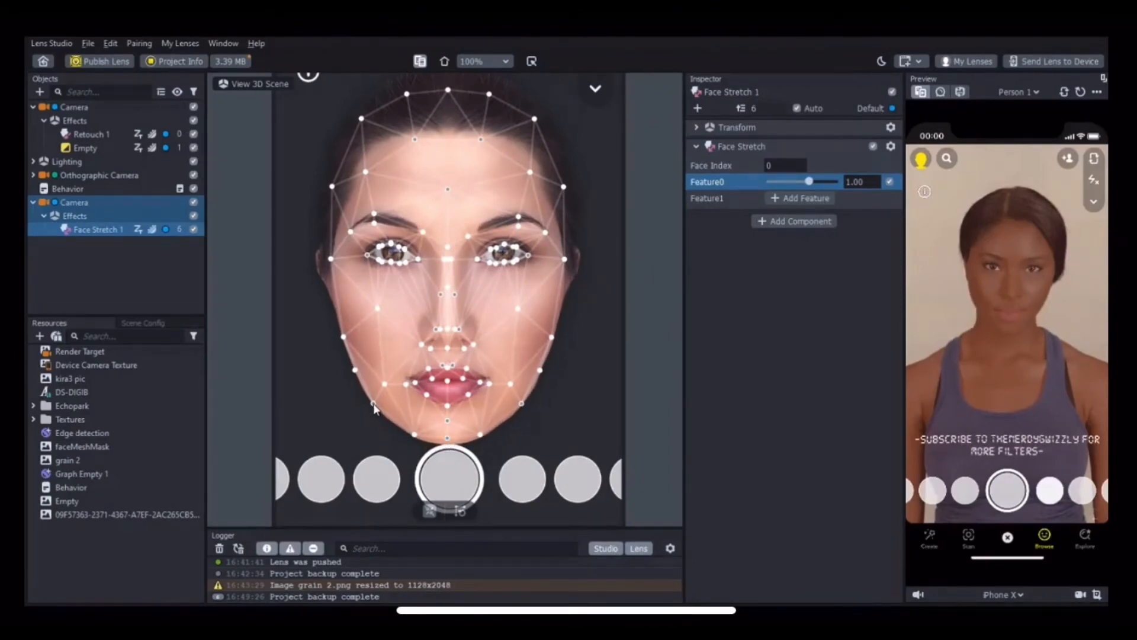
{"action": "left_click", "coordinate": [115, 285]}
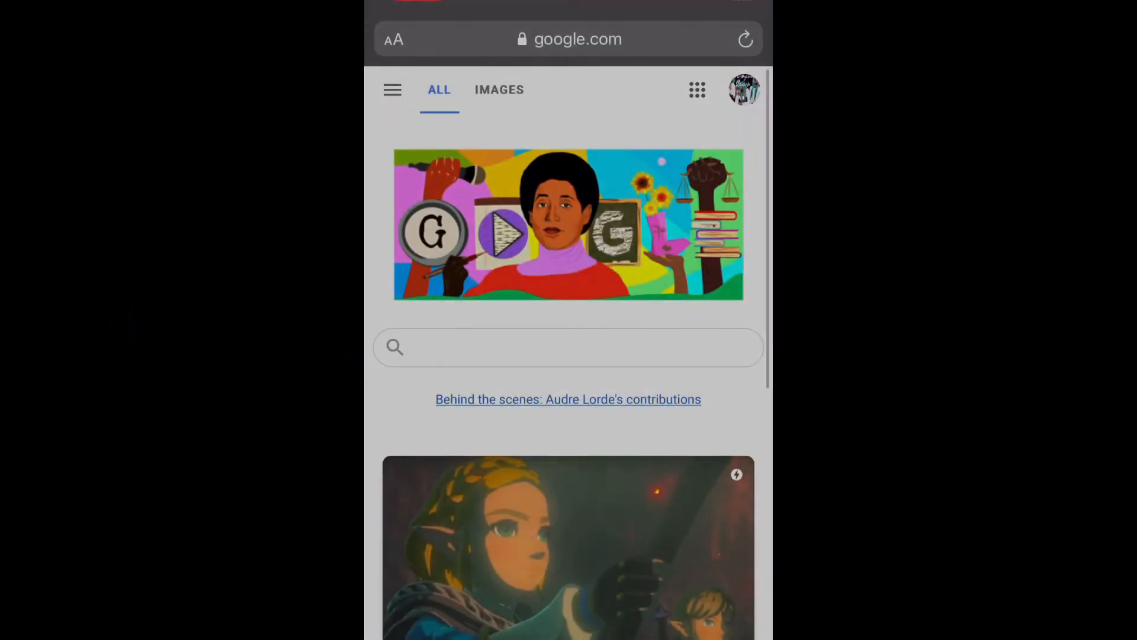
Search Google for "snapchat lookup table" and open the Lens Studio Post Effect guide
{"action": "left_click", "coordinate": [569, 348]}
{"action": "type", "text": "snap"}
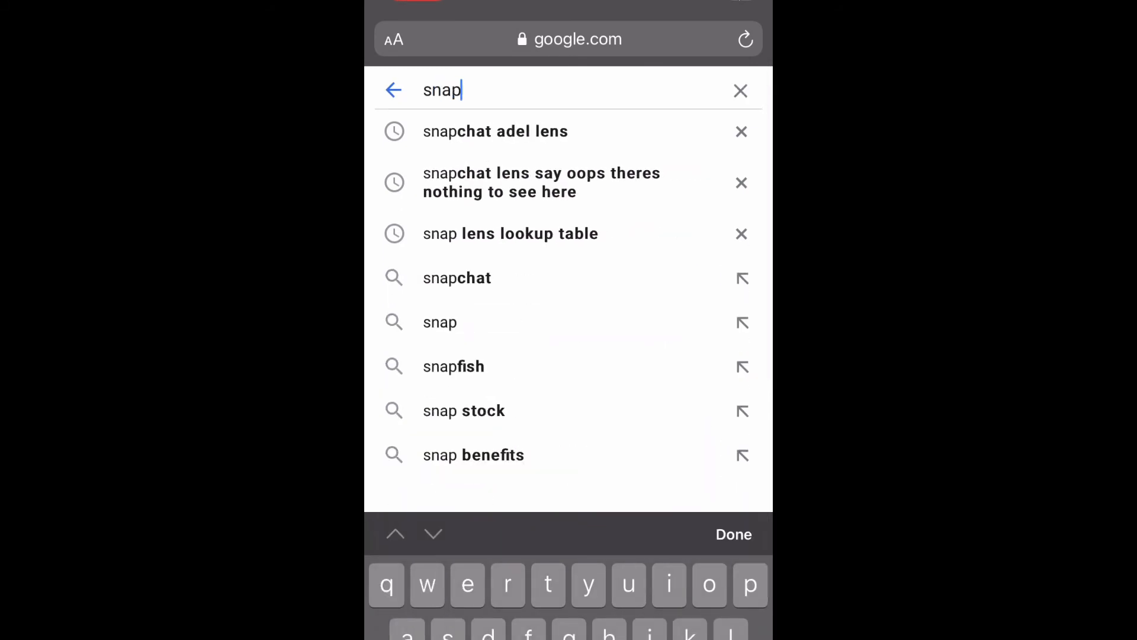
{"action": "type", "text": "chat loo"}
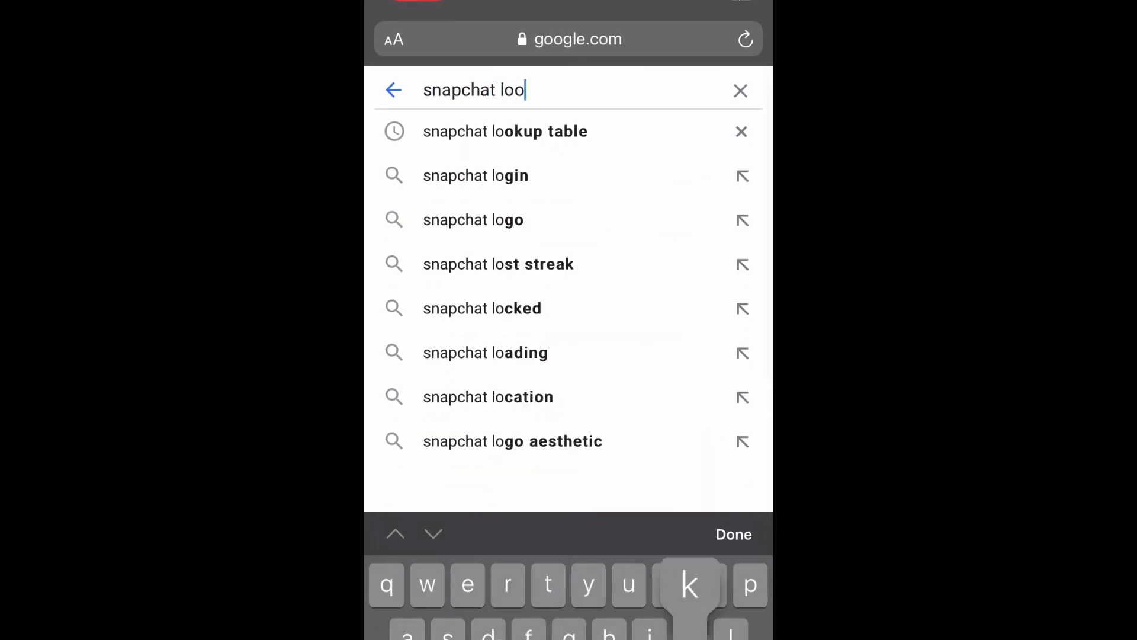
{"action": "type", "text": "kup table"}
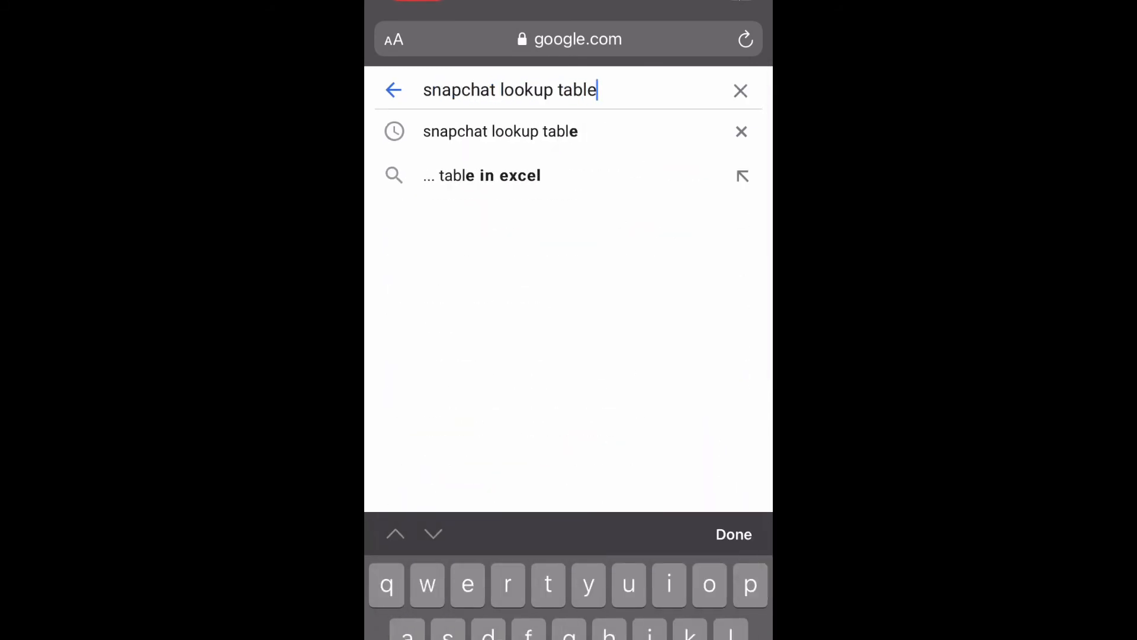
{"action": "key", "text": "Return"}
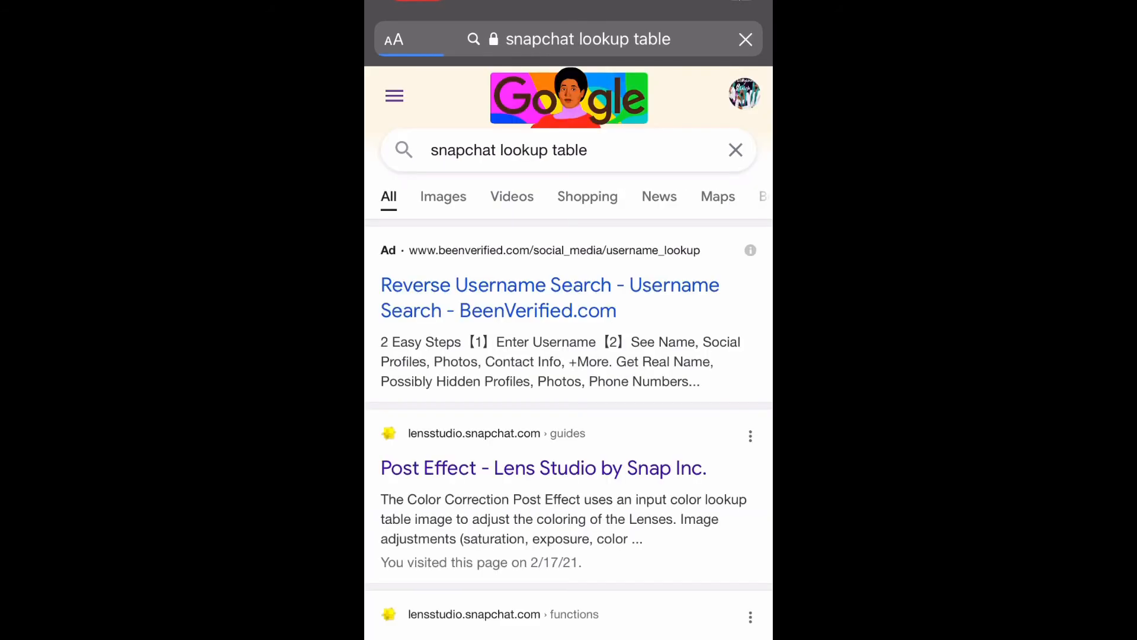
{"action": "left_click", "coordinate": [543, 468]}
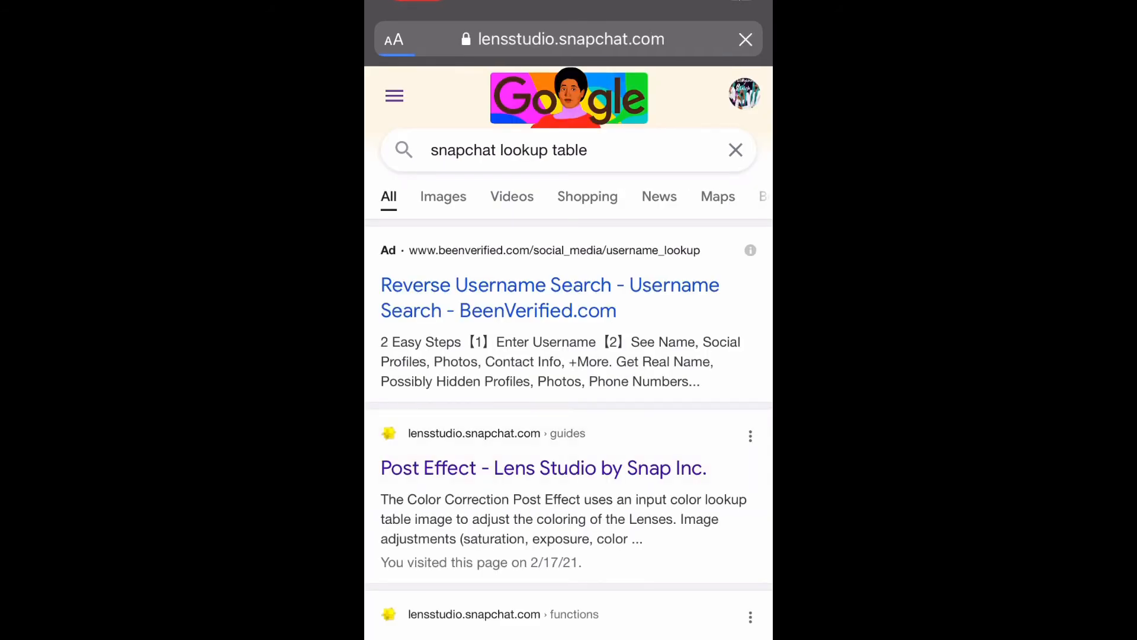
Save the base lookup table image from the Color Correction Lookup Table section to Photos
{"action": "scroll", "coordinate": [569, 320], "scroll_direction": "down", "scroll_amount": 15}
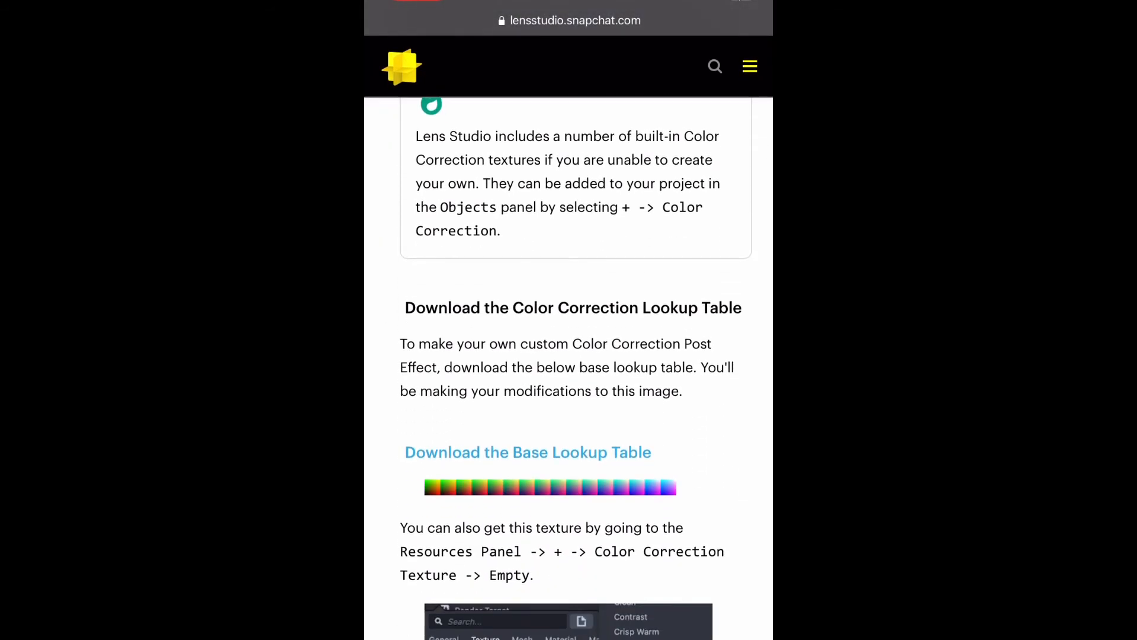
{"action": "right_click", "coordinate": [550, 489]}
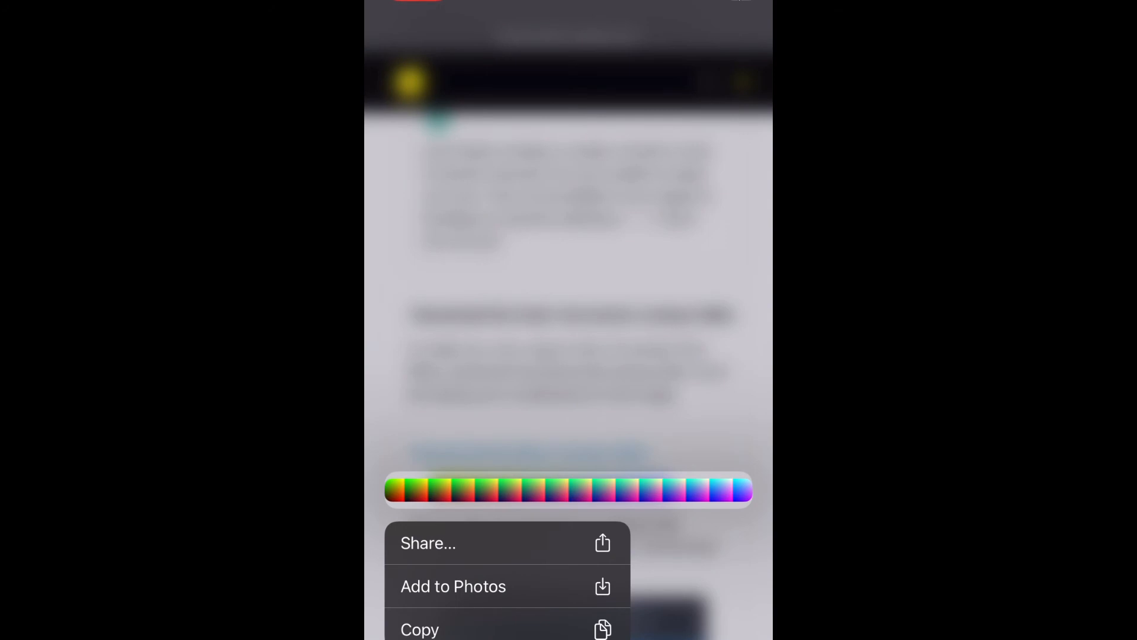
{"action": "left_click", "coordinate": [507, 586]}
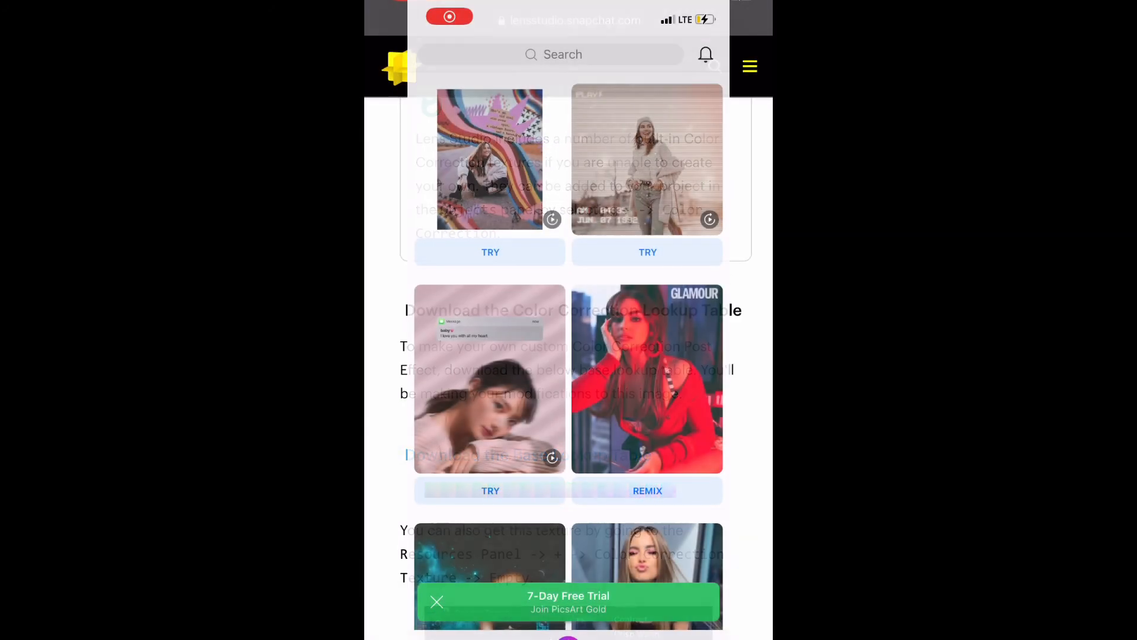
Switch to PicsArt, open the mirror selfie for editing and bring up its effects
{"action": "left_click", "coordinate": [568, 638]}
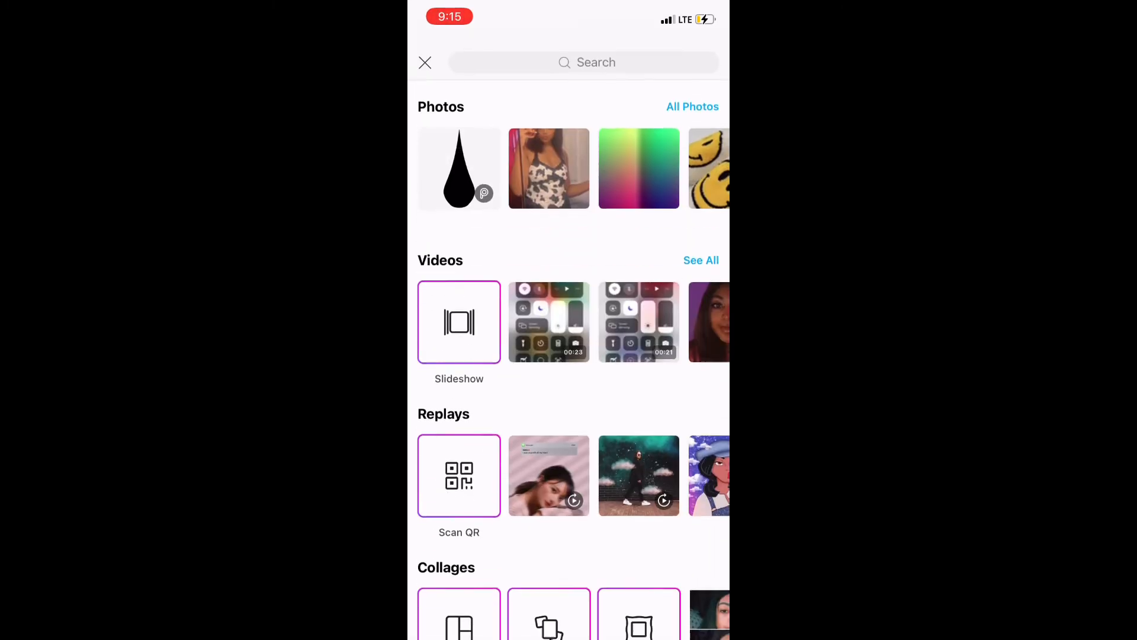
{"action": "left_click", "coordinate": [549, 160]}
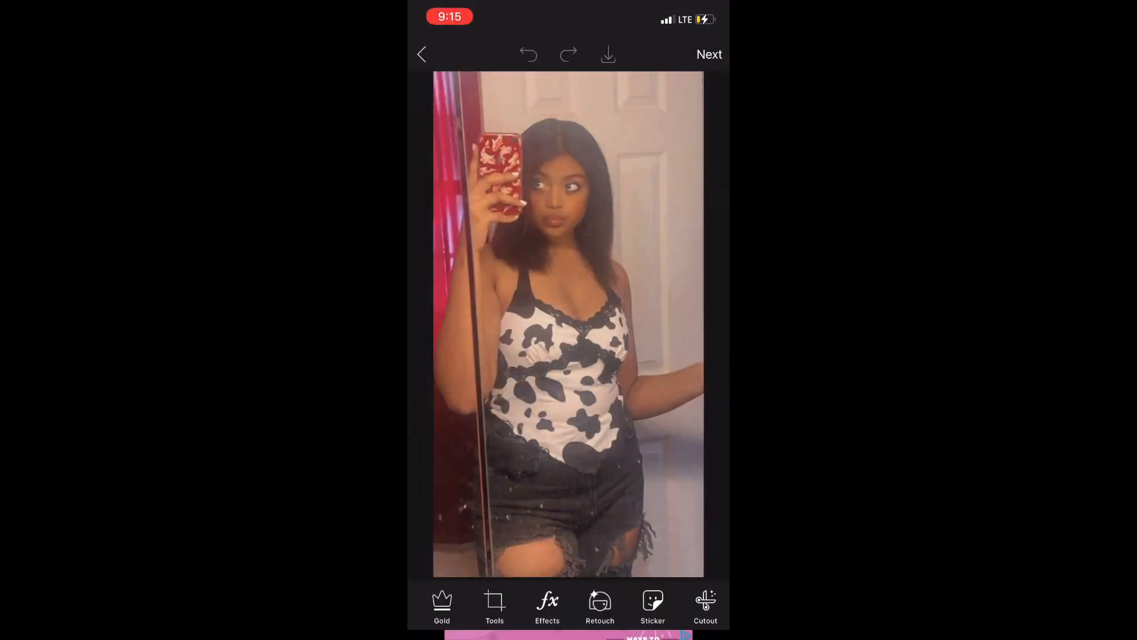
{"action": "left_click", "coordinate": [548, 605]}
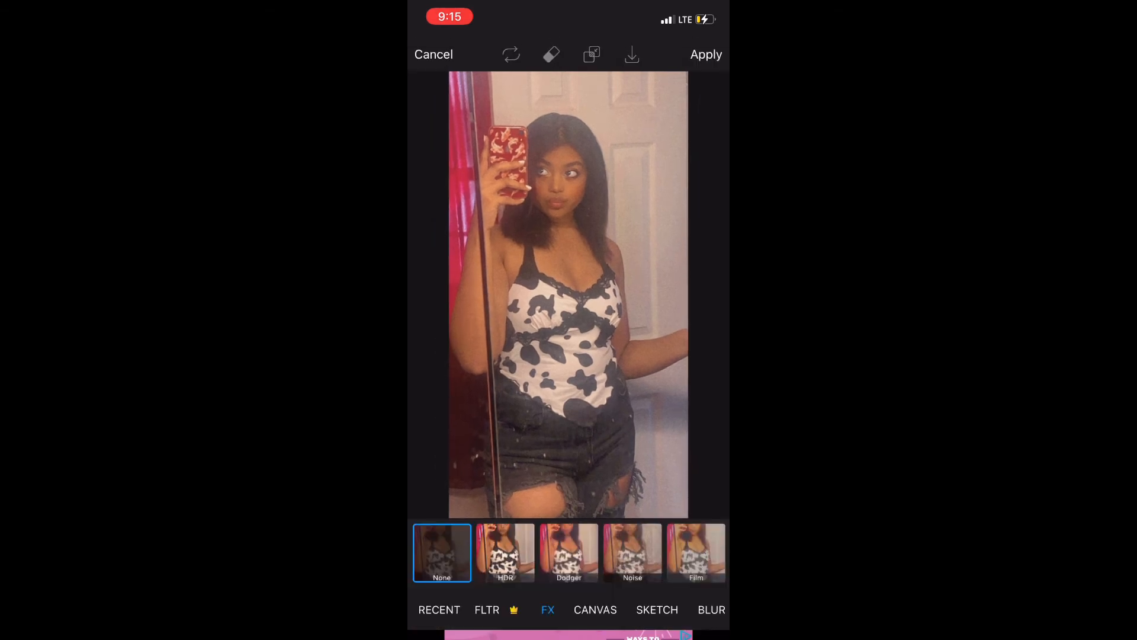
Apply the BRNZ2 effect from the FX collection to the mirror selfie
{"action": "scroll", "coordinate": [569, 553], "scroll_direction": "right", "scroll_amount": 5}
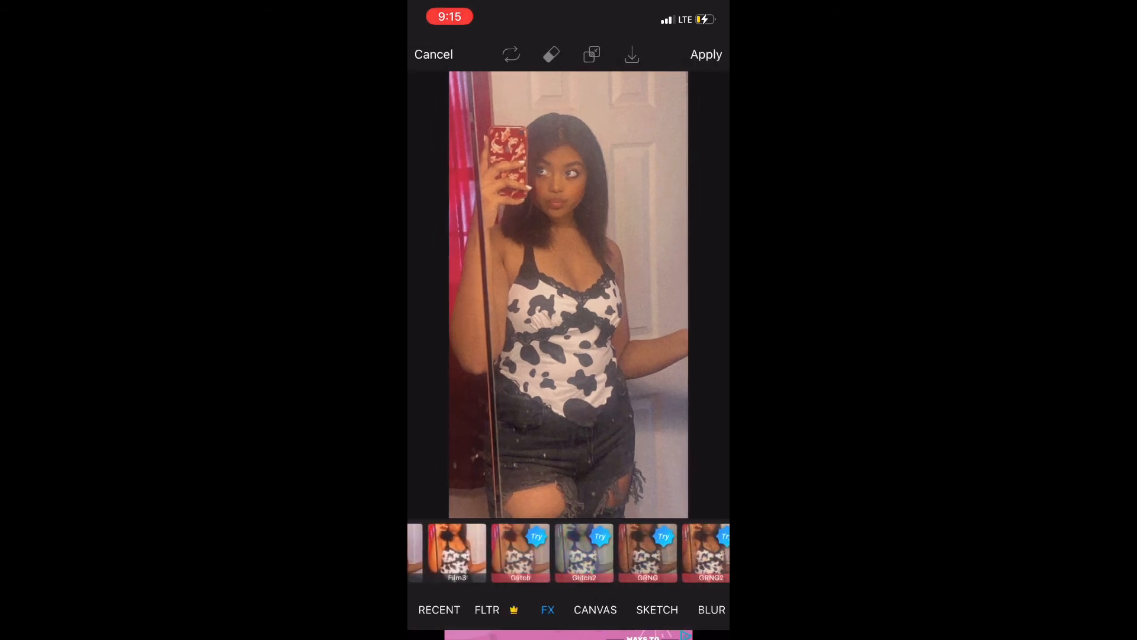
{"action": "scroll", "coordinate": [569, 552], "scroll_direction": "right", "scroll_amount": 5}
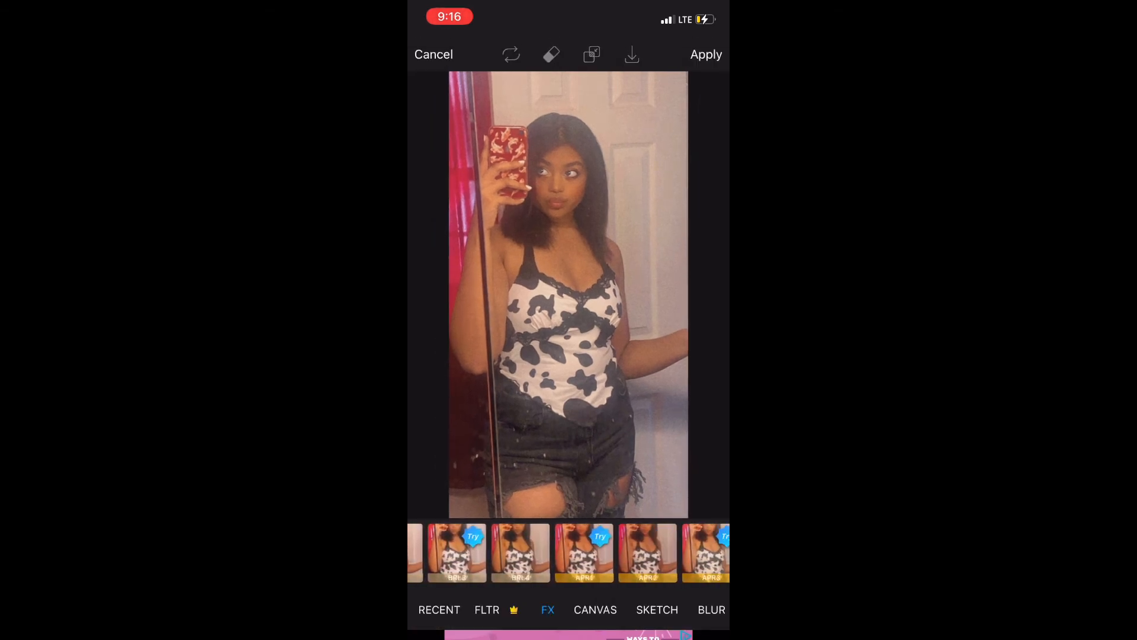
{"action": "scroll", "coordinate": [569, 552], "scroll_direction": "right", "scroll_amount": 5}
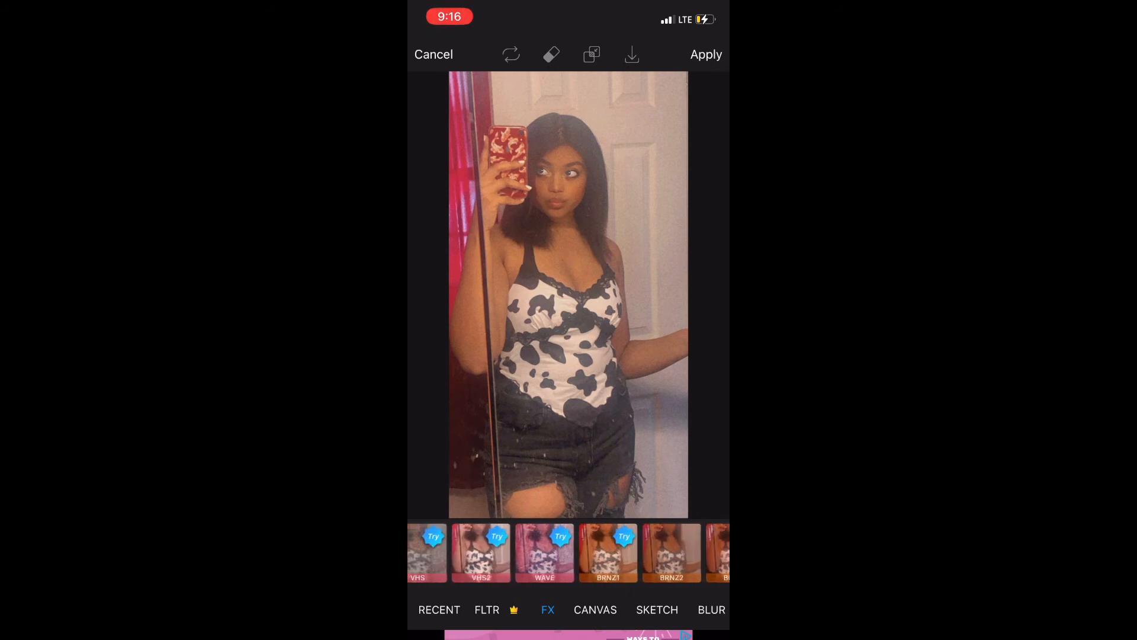
{"action": "scroll", "coordinate": [568, 552], "scroll_direction": "right", "scroll_amount": 1}
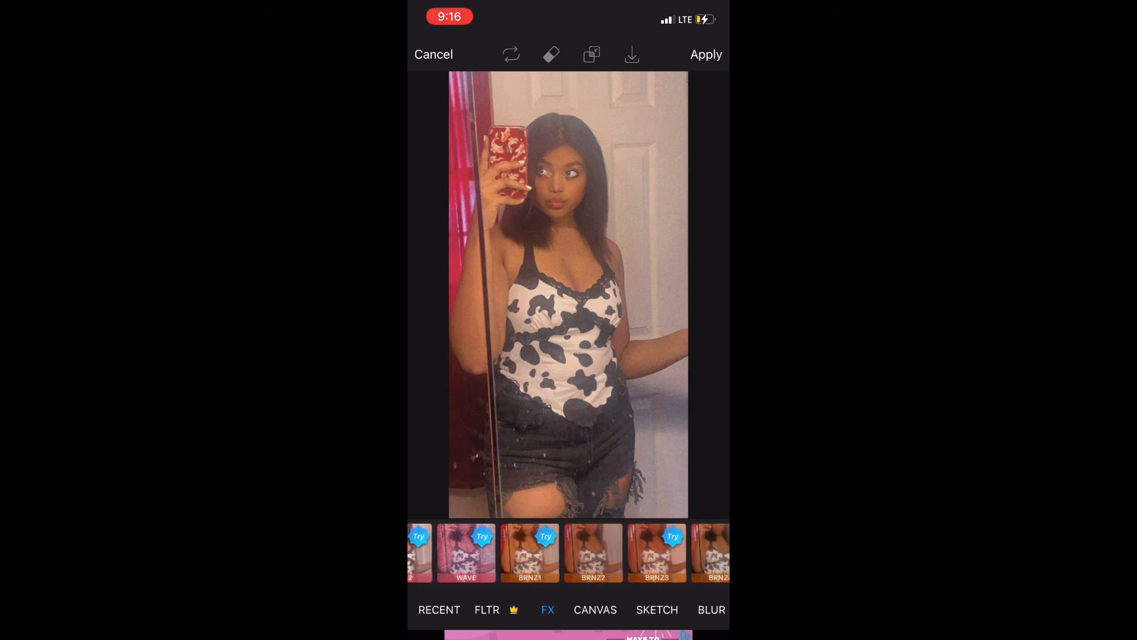
{"action": "left_click", "coordinate": [593, 552]}
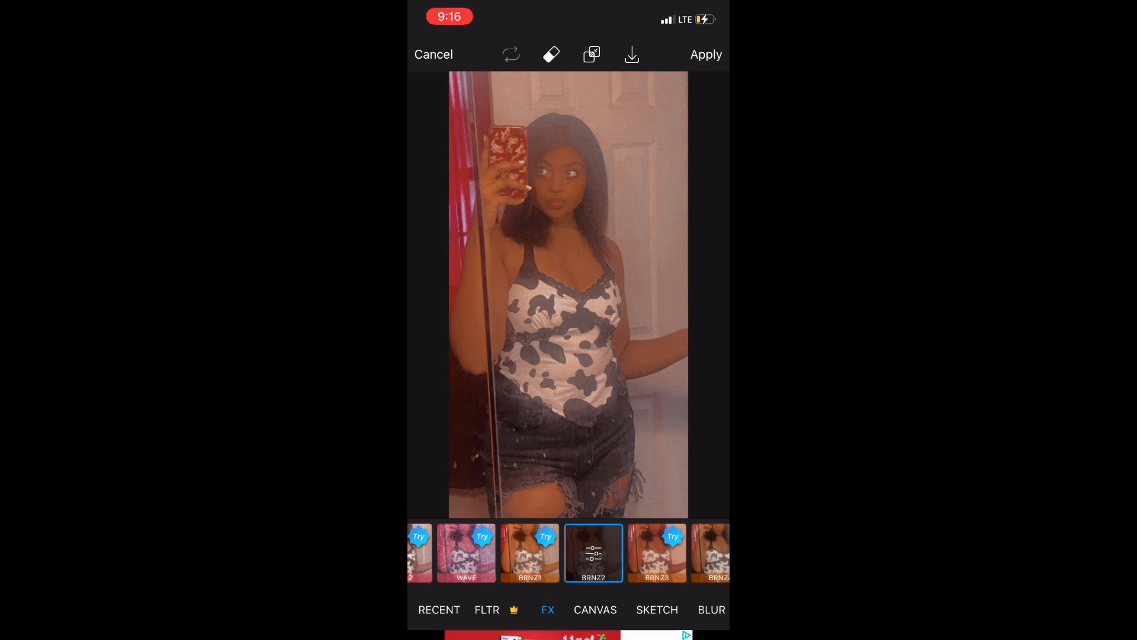
{"action": "left_click", "coordinate": [596, 610]}
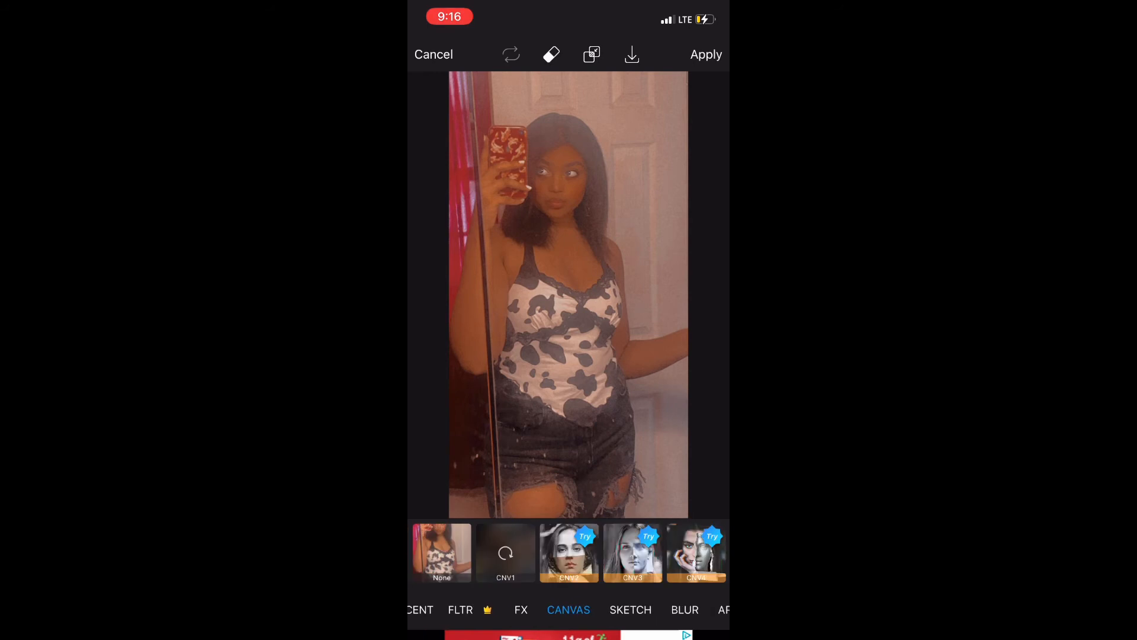
{"action": "left_click", "coordinate": [463, 610]}
{"action": "scroll", "coordinate": [569, 609], "scroll_direction": "right", "scroll_amount": 1}
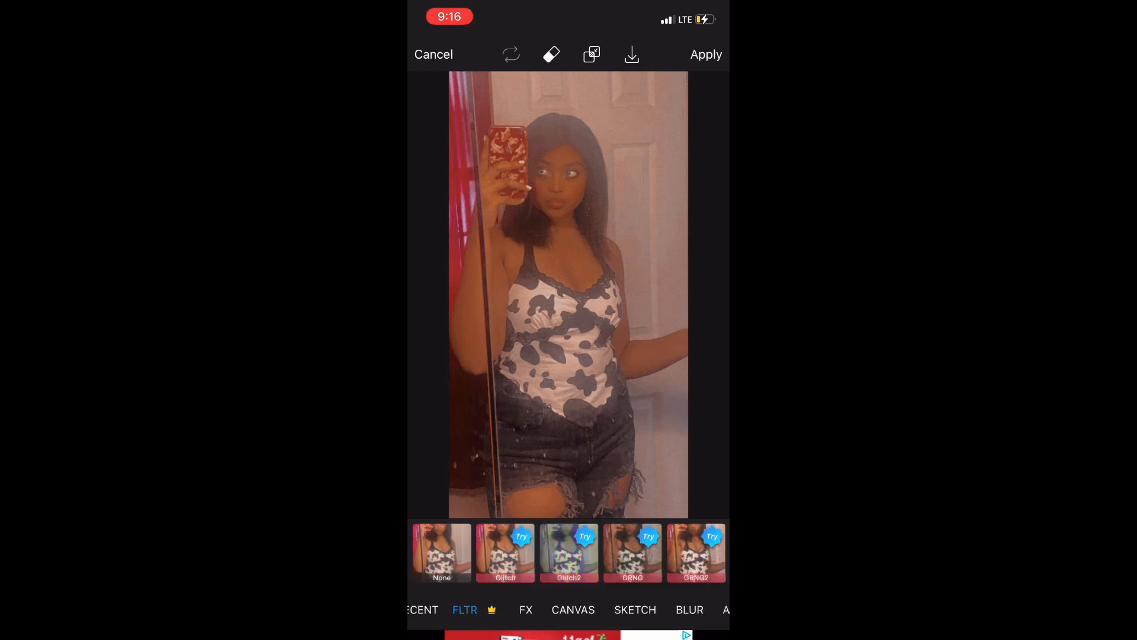
{"action": "left_click", "coordinate": [433, 55]}
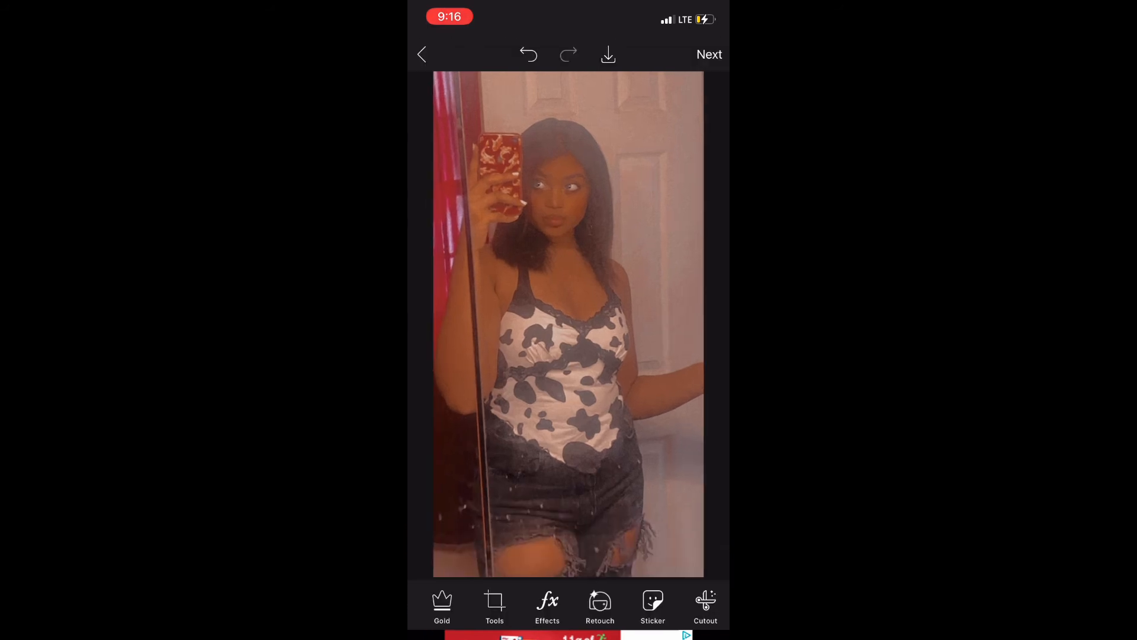
Adjust the mirror selfie with contrast set to 21 and highlights set to -29
{"action": "left_click", "coordinate": [494, 604]}
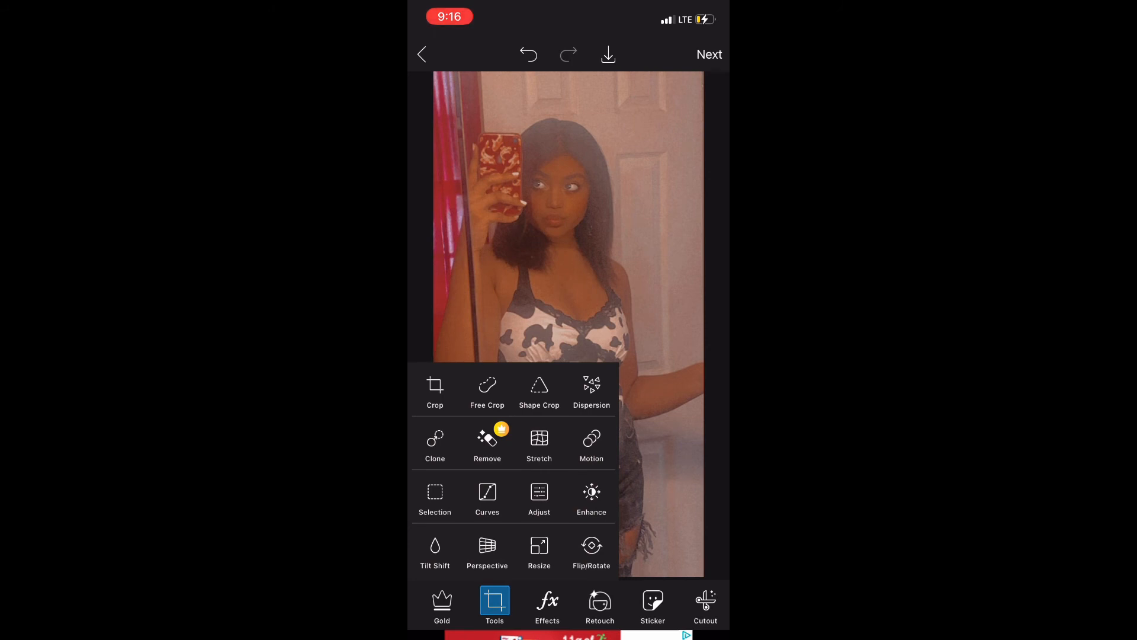
{"action": "left_click", "coordinate": [539, 496]}
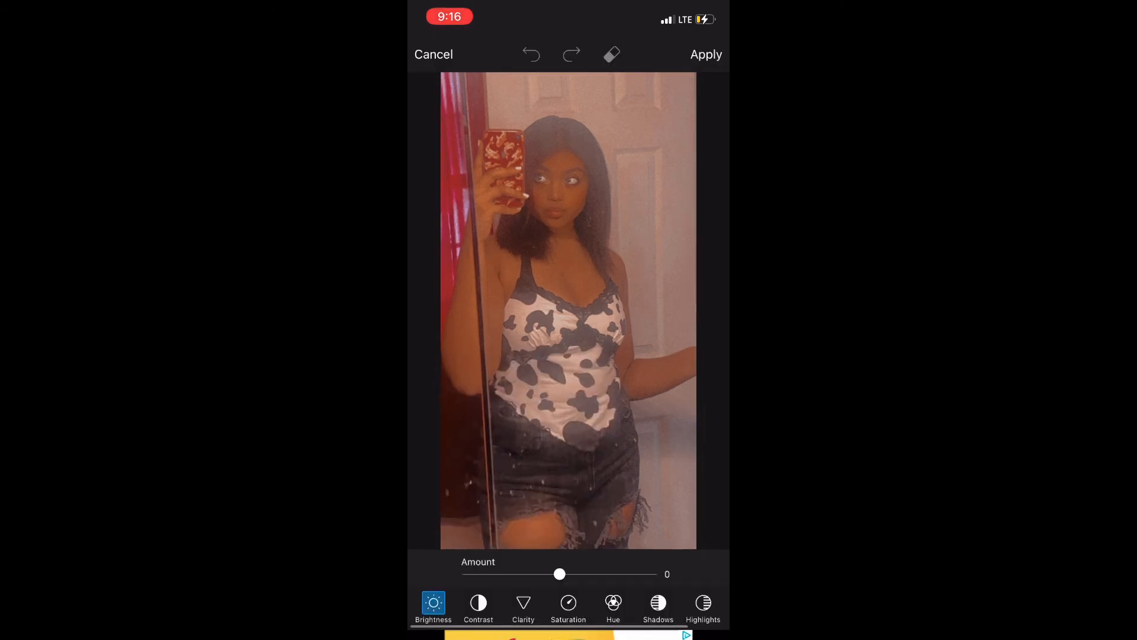
{"action": "mouse_move", "coordinate": [559, 574]}
{"action": "left_mouse_down"}
{"action": "mouse_move", "coordinate": [581, 574]}
{"action": "mouse_move", "coordinate": [548, 574]}
{"action": "mouse_move", "coordinate": [579, 574]}
{"action": "left_mouse_up"}
{"action": "left_click", "coordinate": [479, 603]}
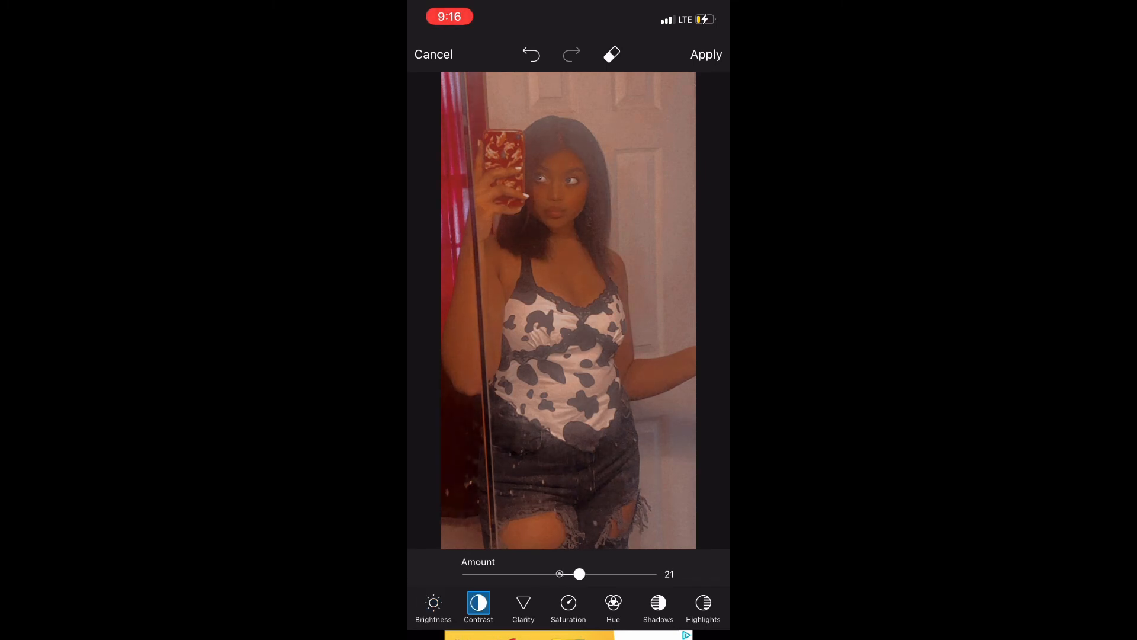
{"action": "scroll", "coordinate": [568, 607], "scroll_direction": "right", "scroll_amount": 1}
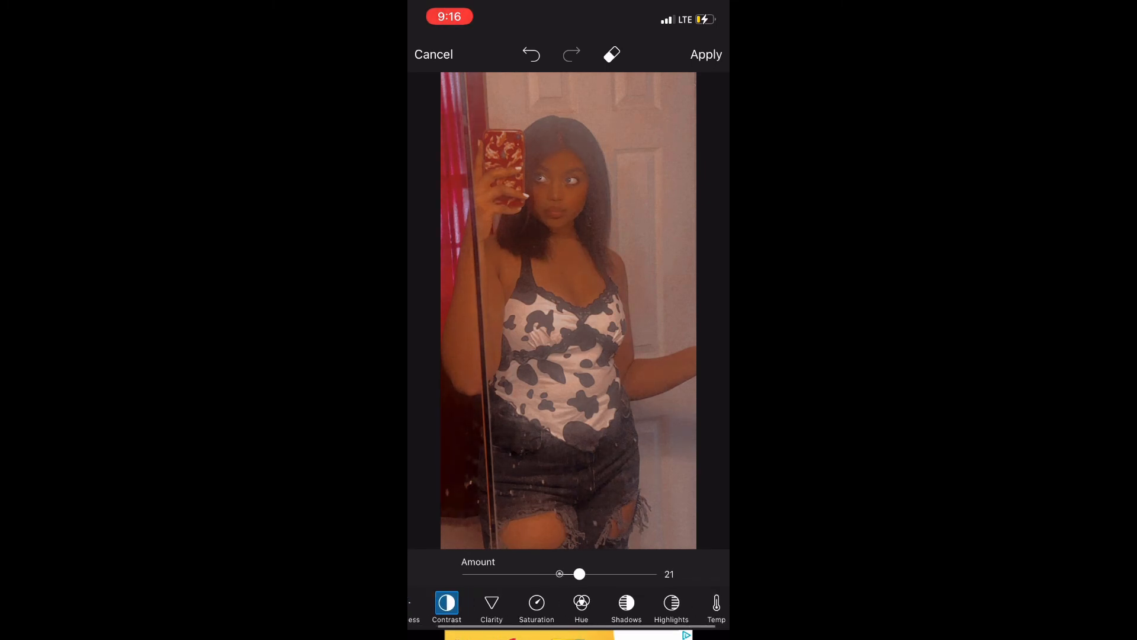
{"action": "left_click", "coordinate": [582, 604]}
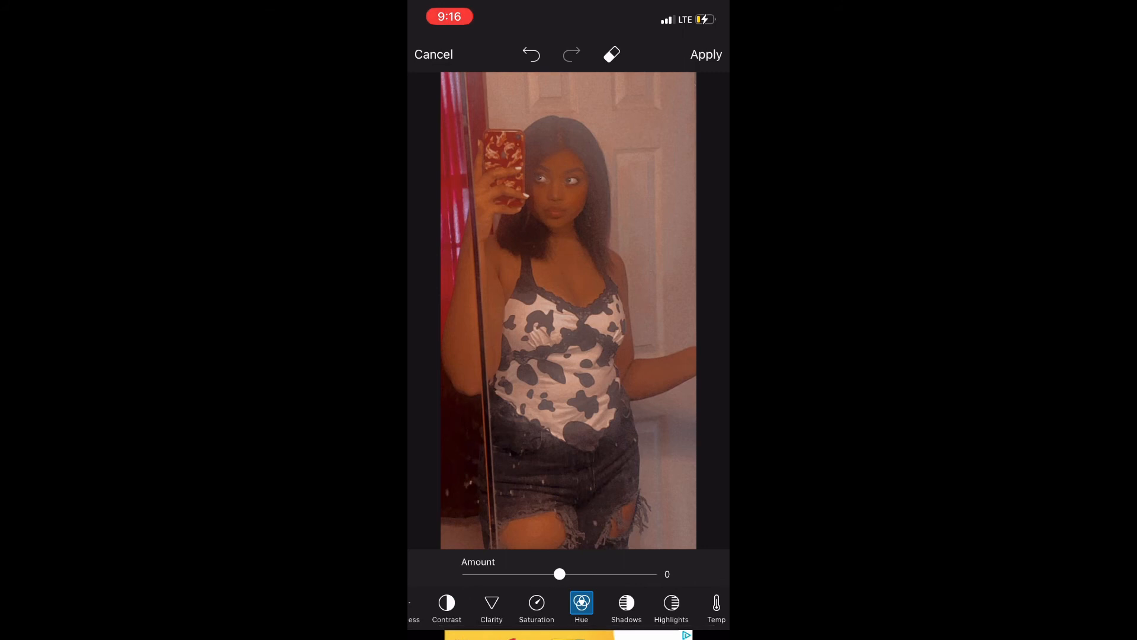
{"action": "left_click", "coordinate": [672, 604]}
{"action": "left_click_drag", "start_coordinate": [560, 574], "coordinate": [533, 574]}
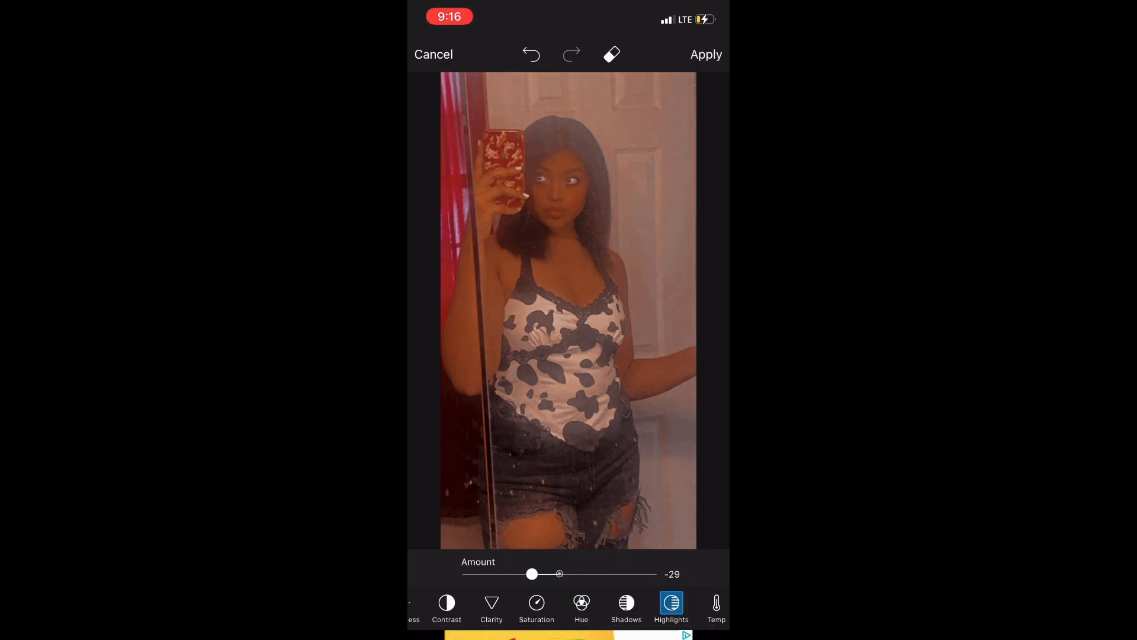